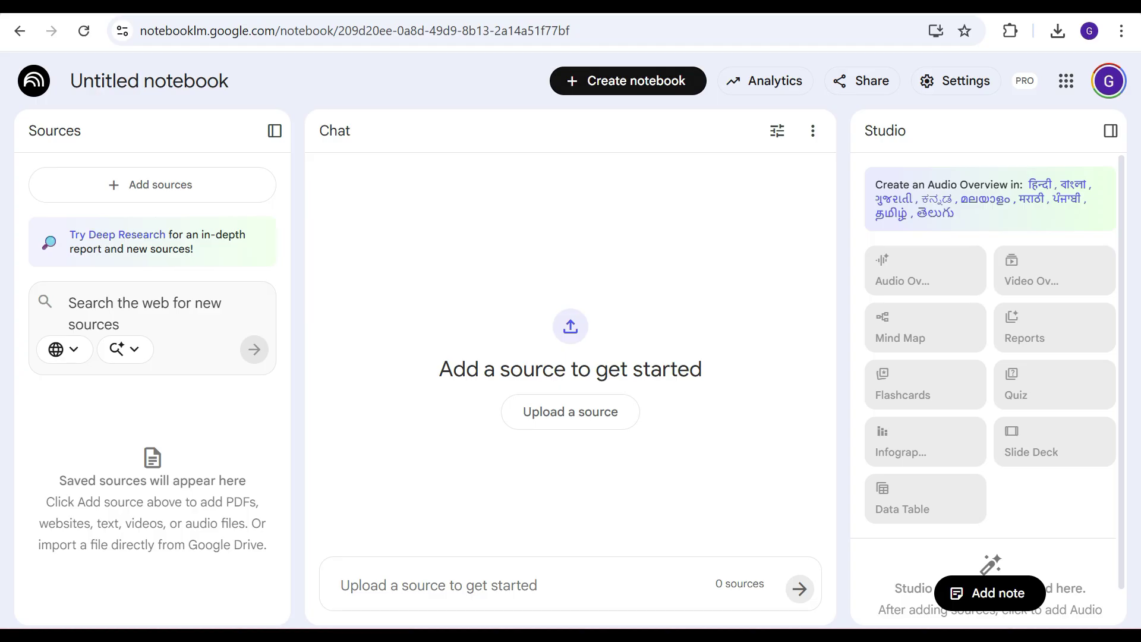
- Create a new notebook and bring up the file picker from the Add sources dialog
{"action": "left_click", "coordinate": [628, 81]}
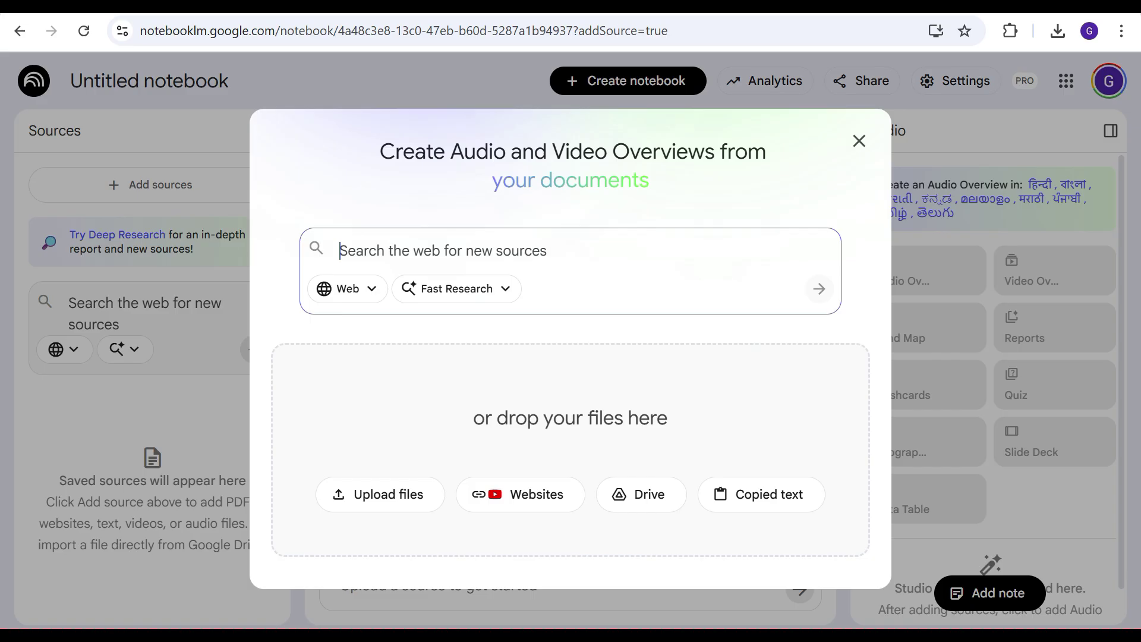
{"action": "key", "text": "Return"}
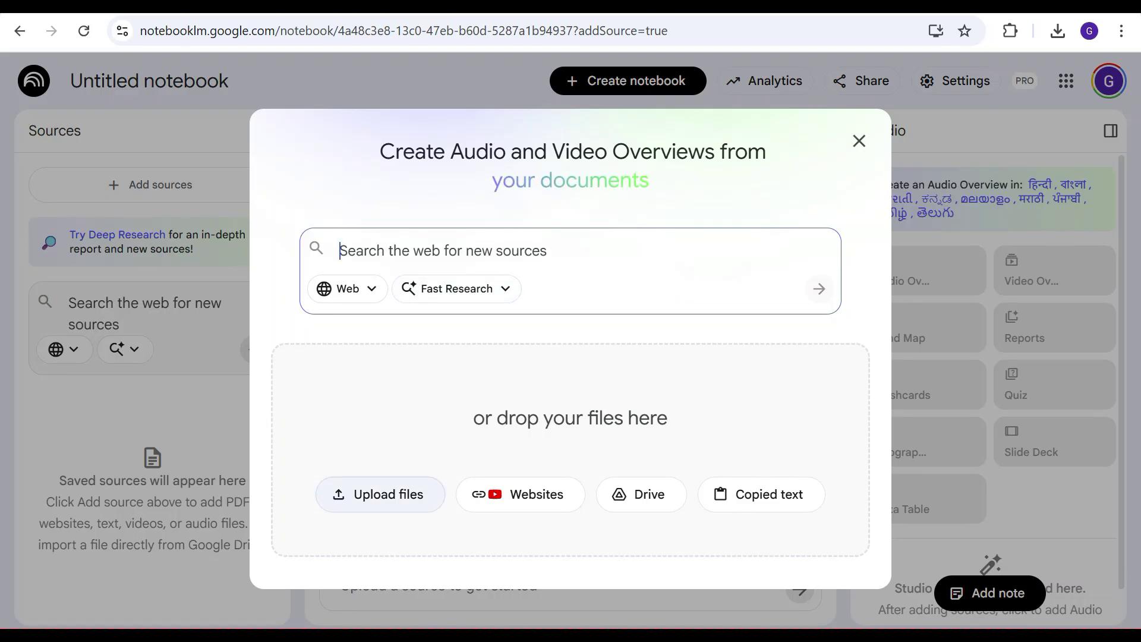
- Upload job_Description.docx and both resume PDFs from Downloads as notebook sources
{"action": "left_click", "coordinate": [380, 494]}
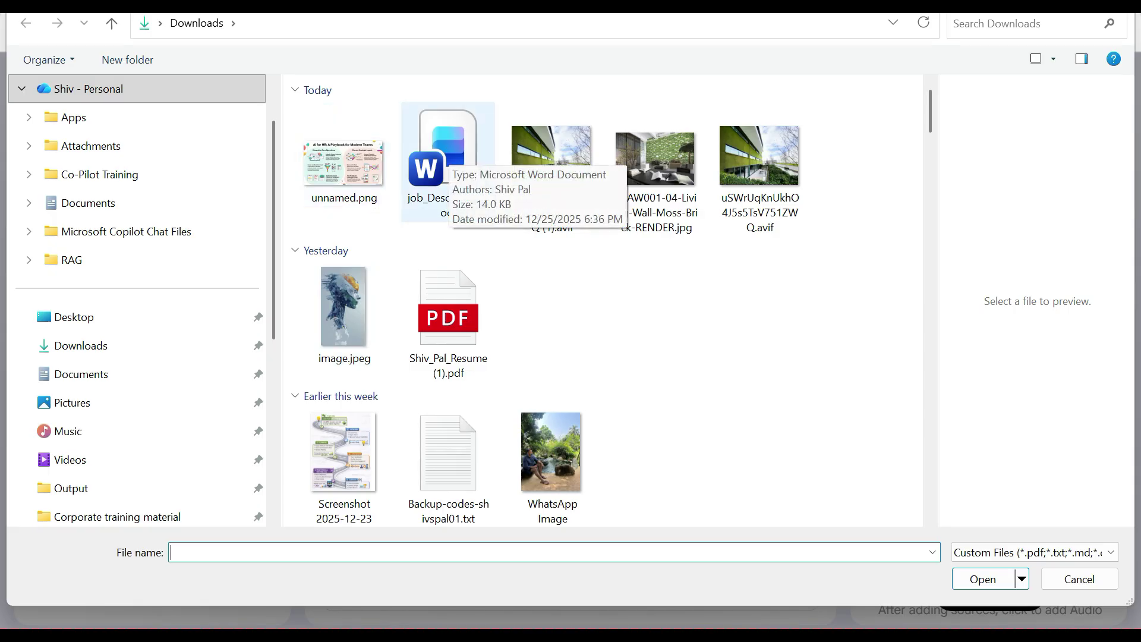
{"action": "left_click", "coordinate": [450, 151]}
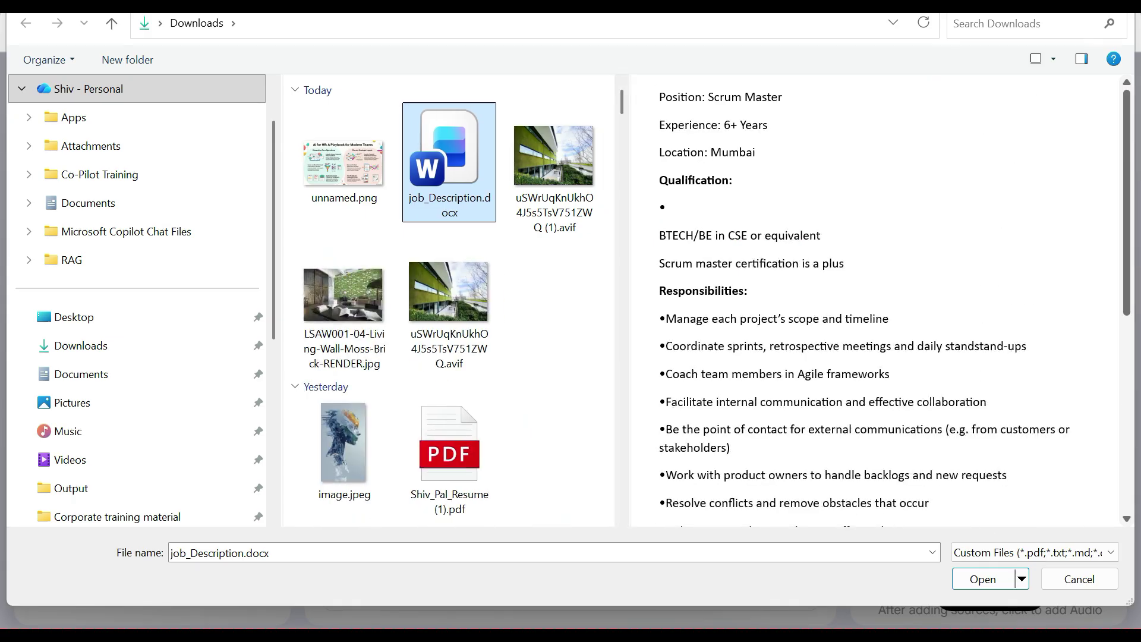
{"action": "scroll", "coordinate": [877, 295], "scroll_direction": "down", "scroll_amount": 3}
{"action": "scroll", "coordinate": [879, 294], "scroll_direction": "down", "scroll_amount": 3}
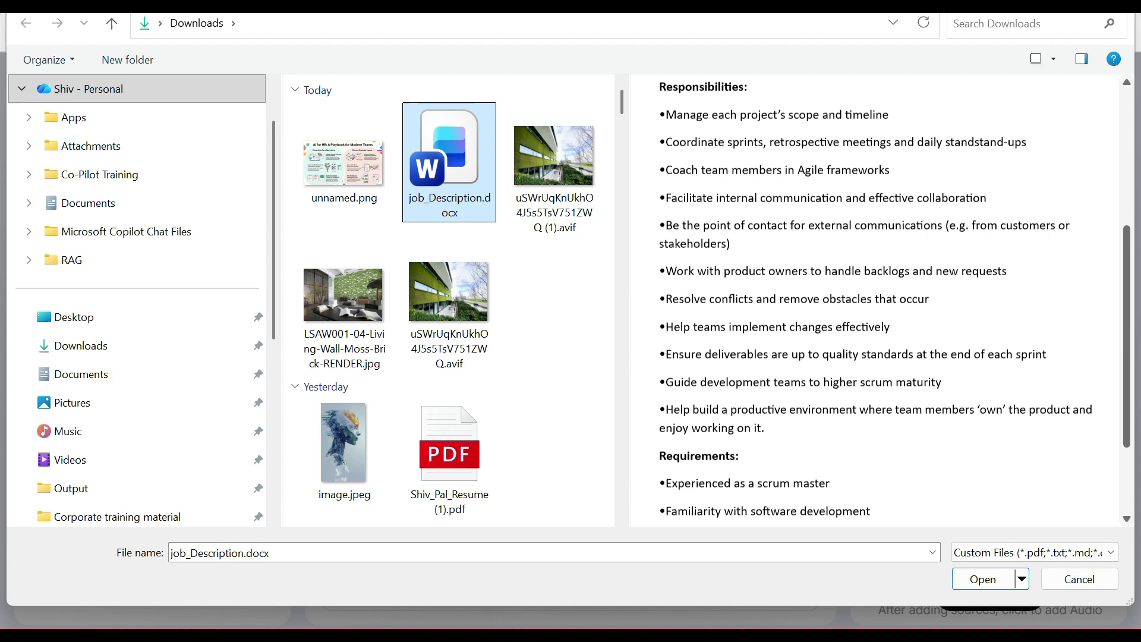
{"action": "scroll", "coordinate": [450, 442], "scroll_direction": "down", "scroll_amount": 5}
{"action": "scroll", "coordinate": [450, 419], "scroll_direction": "up", "scroll_amount": 5}
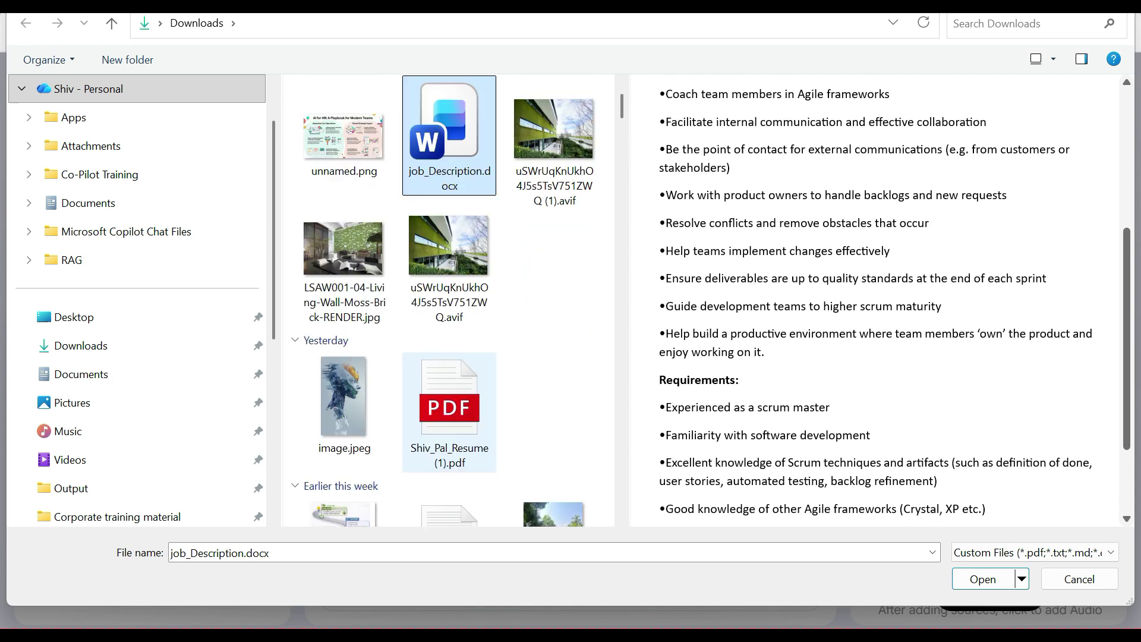
{"action": "scroll", "coordinate": [450, 419], "scroll_direction": "down", "scroll_amount": 3}
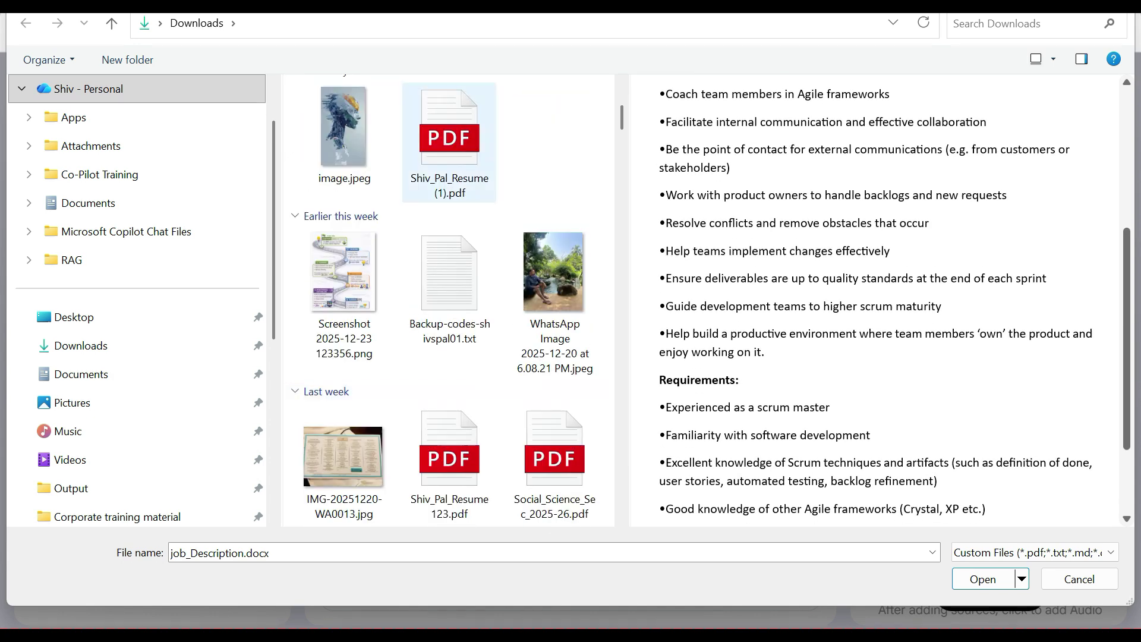
{"action": "left_click", "coordinate": [449, 143], "text": "ctrl"}
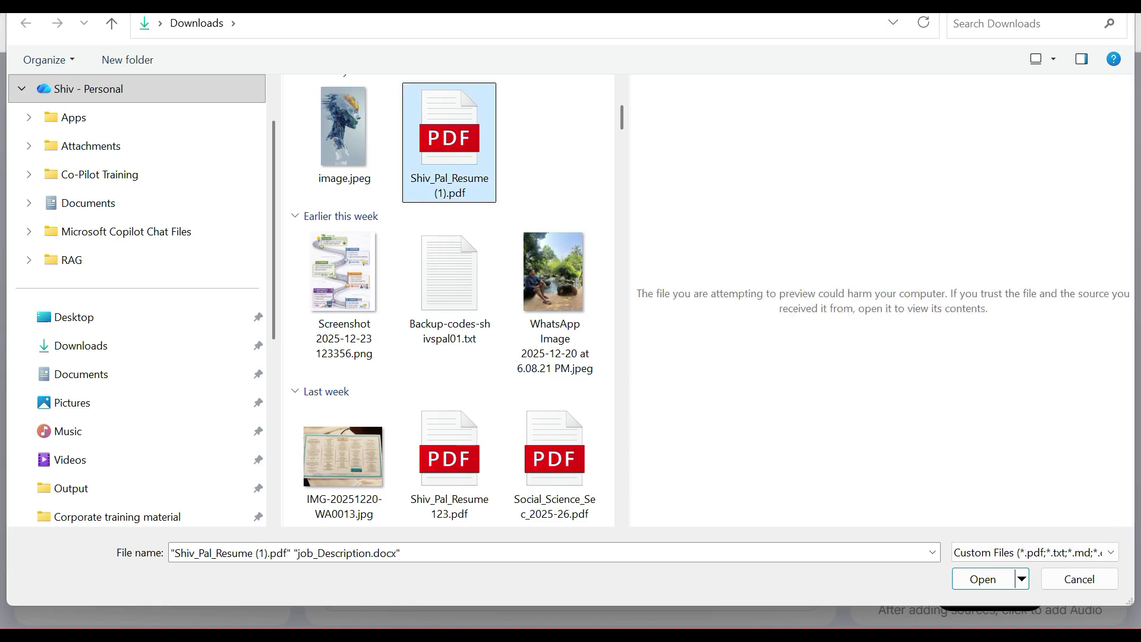
{"action": "scroll", "coordinate": [450, 295], "scroll_direction": "down", "scroll_amount": 5}
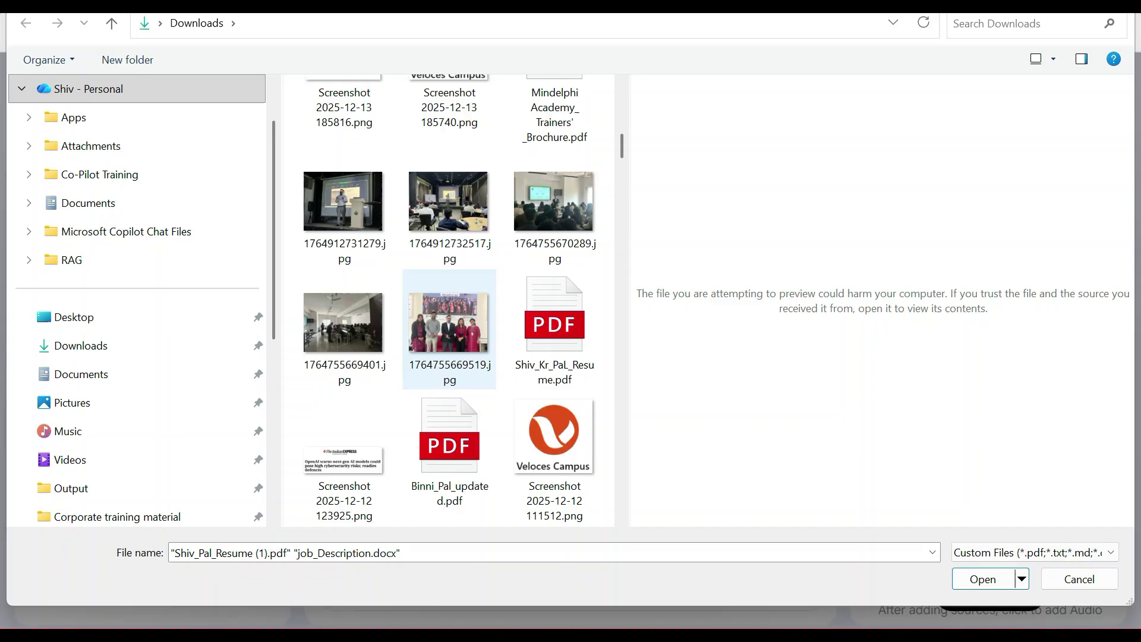
{"action": "scroll", "coordinate": [450, 446], "scroll_direction": "down", "scroll_amount": 5}
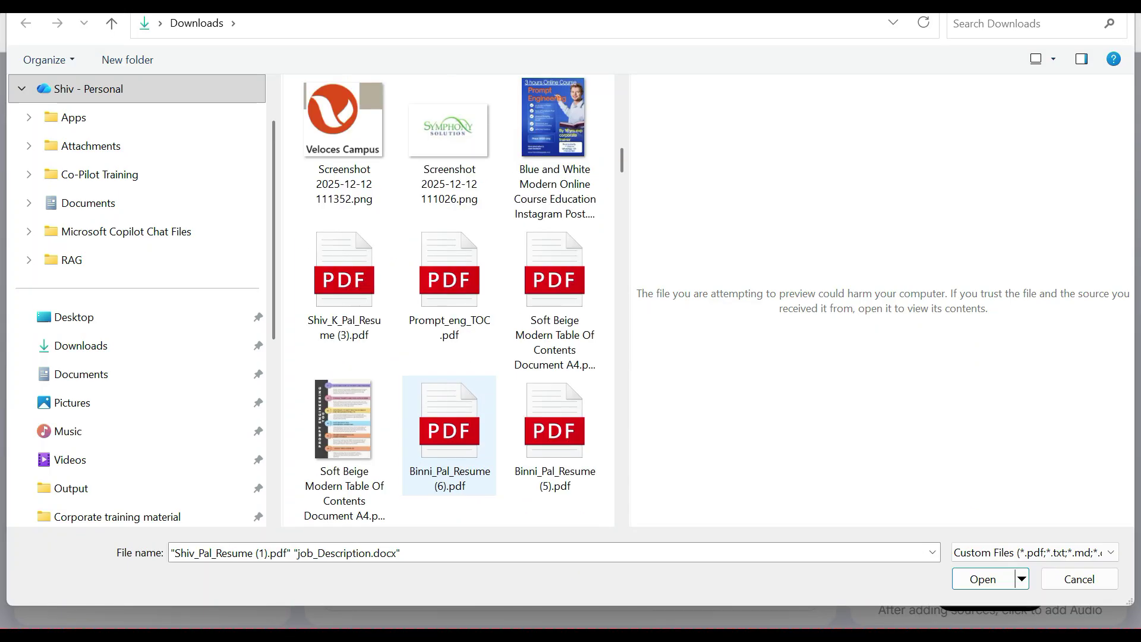
{"action": "left_click", "coordinate": [446, 419], "text": "ctrl"}
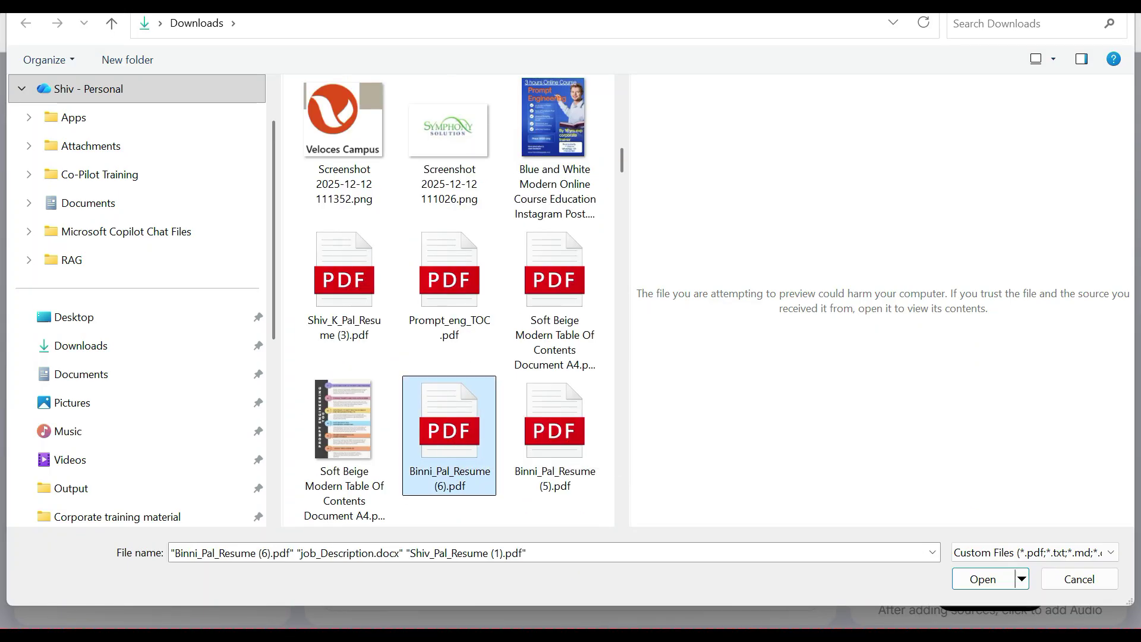
{"action": "left_click", "coordinate": [982, 579]}
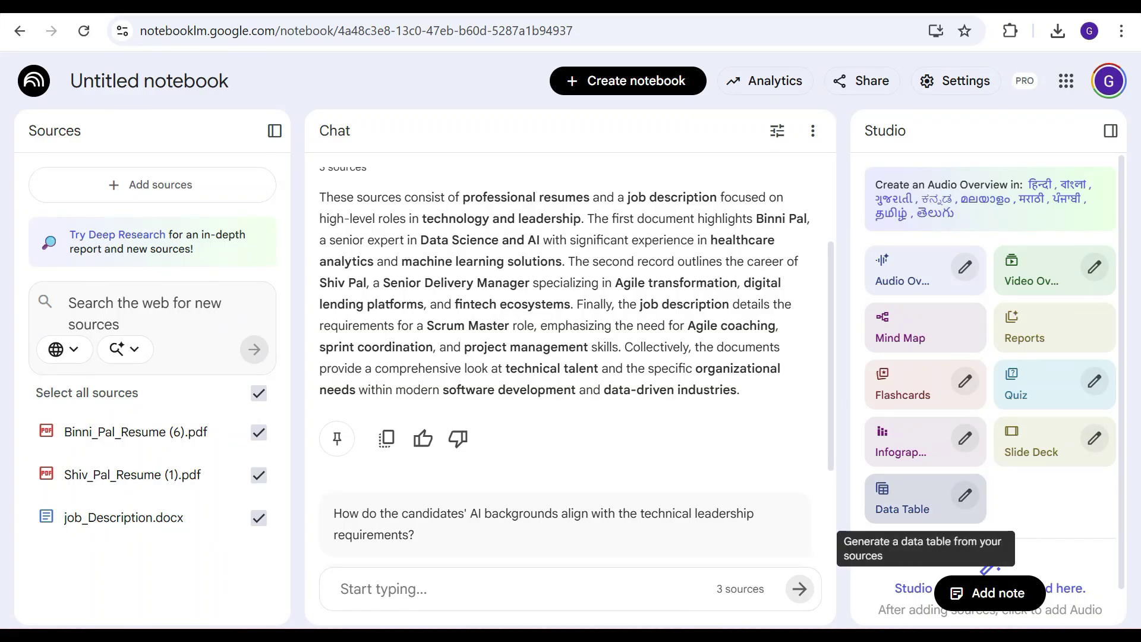
- Generate a Data Table from the three sources via the Studio panel
{"action": "left_click", "coordinate": [883, 491]}
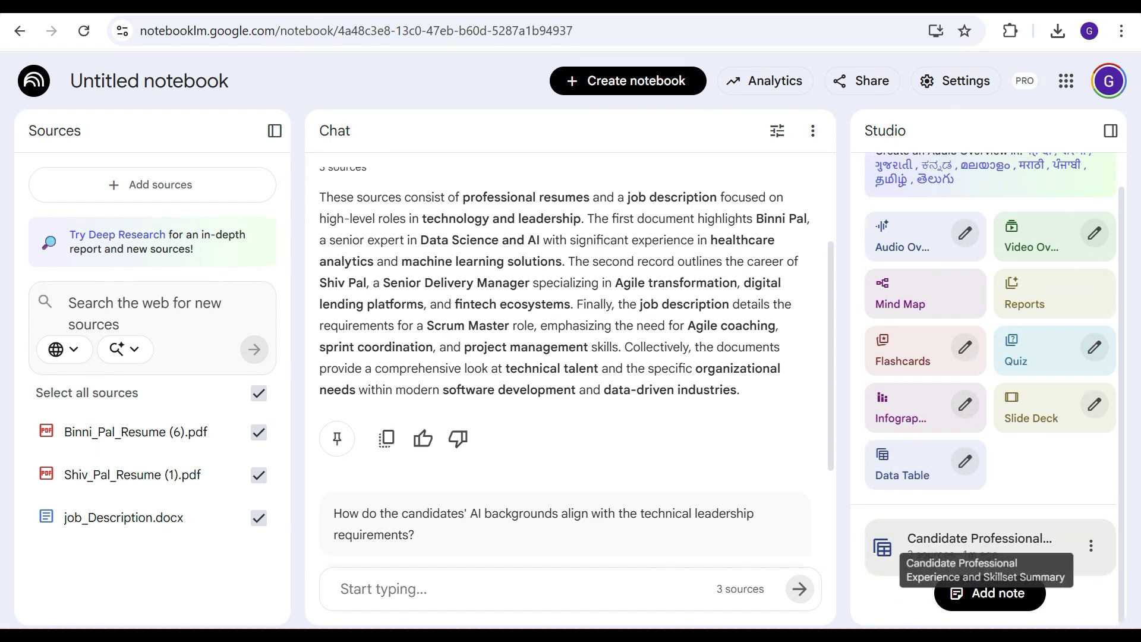
{"action": "left_click", "coordinate": [981, 544]}
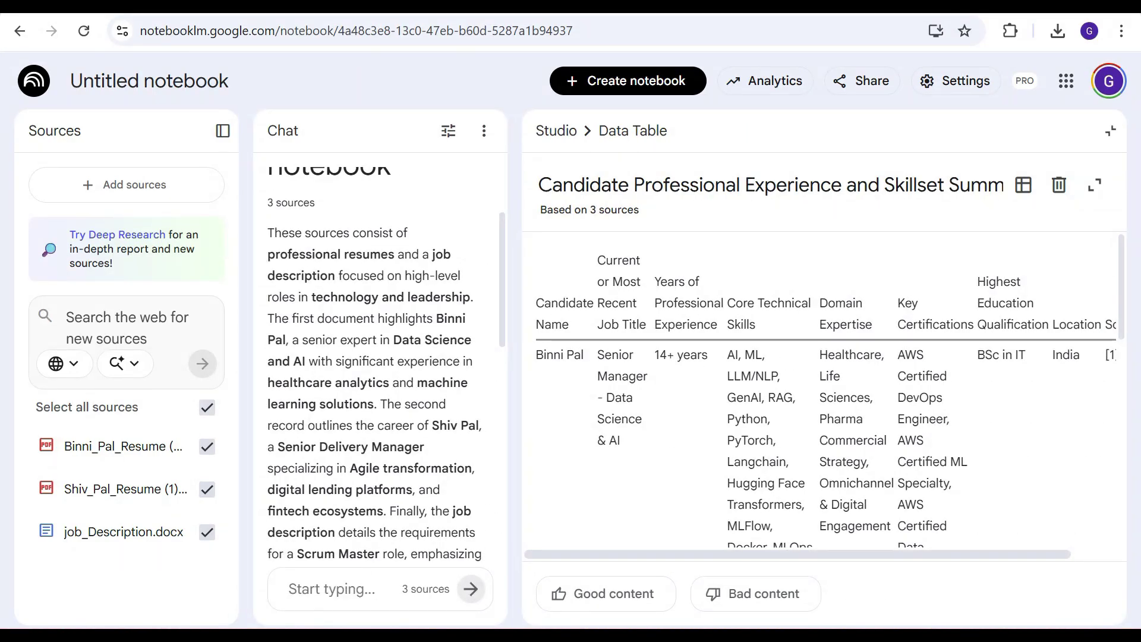
{"action": "scroll", "coordinate": [825, 390], "scroll_direction": "down", "scroll_amount": 3}
{"action": "scroll", "coordinate": [825, 392], "scroll_direction": "up", "scroll_amount": 2}
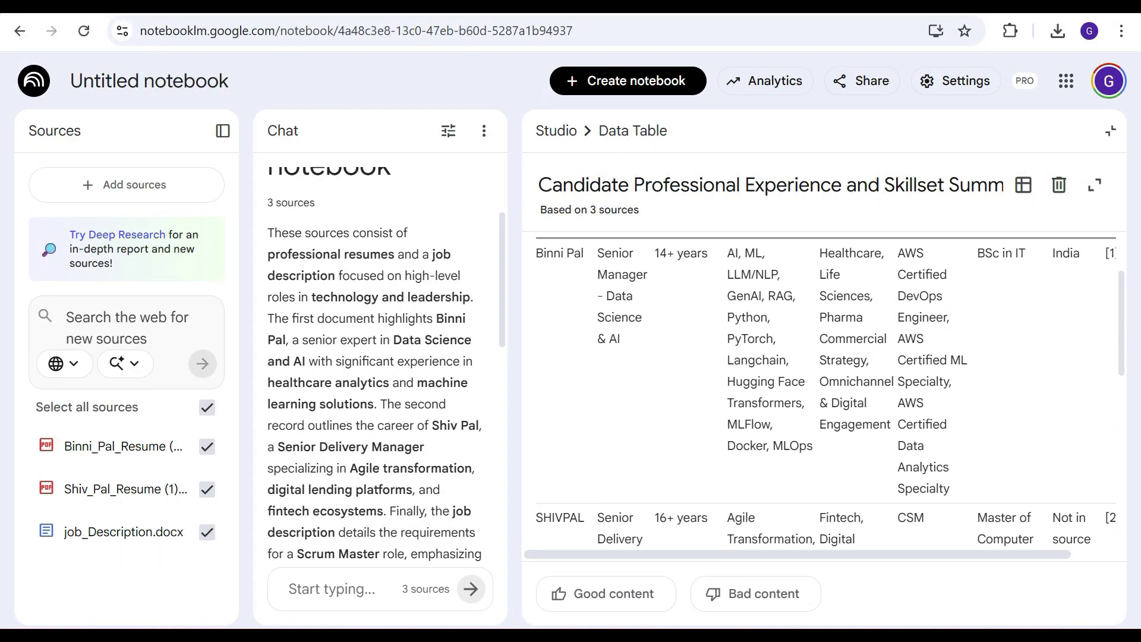
{"action": "scroll", "coordinate": [825, 393], "scroll_direction": "up", "scroll_amount": 1}
{"action": "scroll", "coordinate": [826, 393], "scroll_direction": "down", "scroll_amount": 3}
{"action": "scroll", "coordinate": [825, 393], "scroll_direction": "down", "scroll_amount": 1}
{"action": "scroll", "coordinate": [825, 393], "scroll_direction": "down", "scroll_amount": 1}
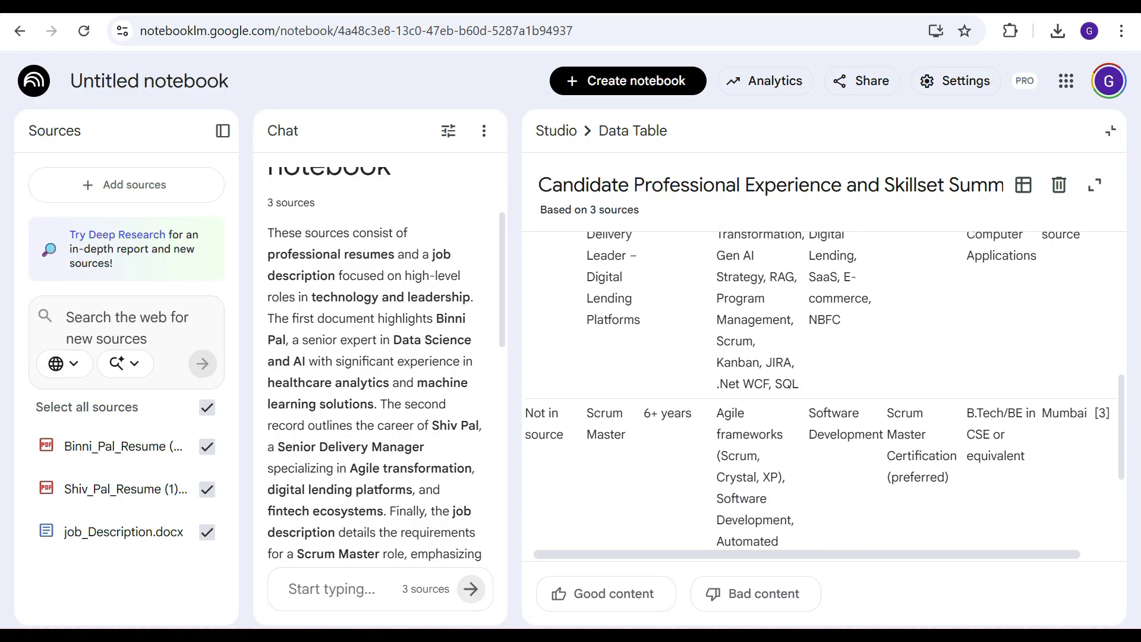
{"action": "scroll", "coordinate": [825, 392], "scroll_direction": "up", "scroll_amount": 2}
{"action": "scroll", "coordinate": [825, 393], "scroll_direction": "up", "scroll_amount": 2}
{"action": "scroll", "coordinate": [825, 392], "scroll_direction": "up", "scroll_amount": 1}
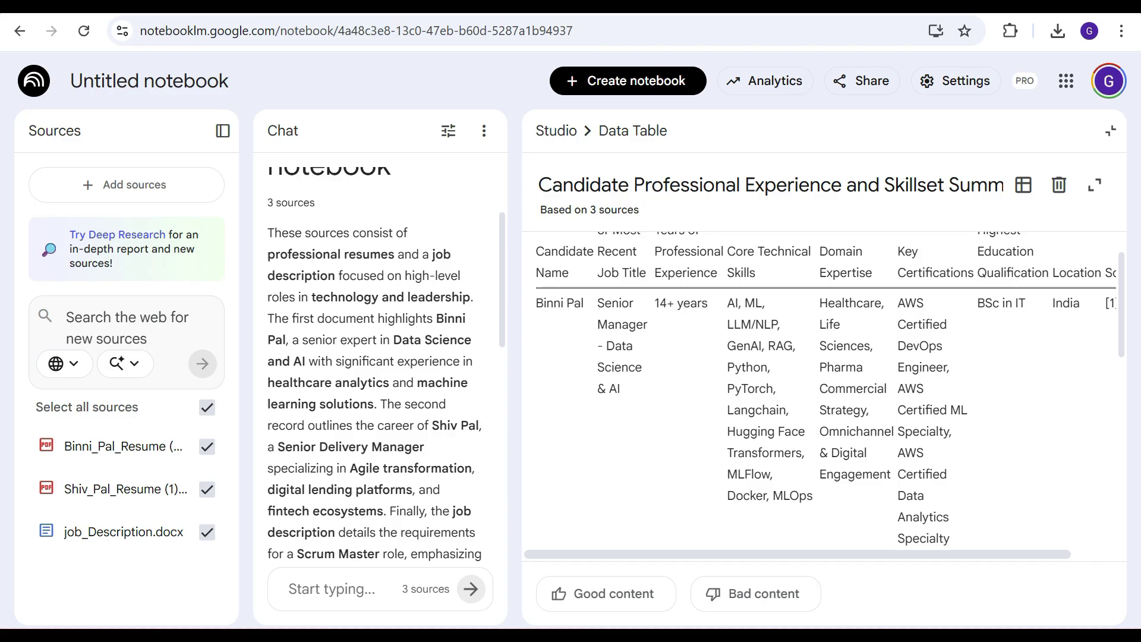
{"action": "scroll", "coordinate": [829, 390], "scroll_direction": "up", "scroll_amount": 1}
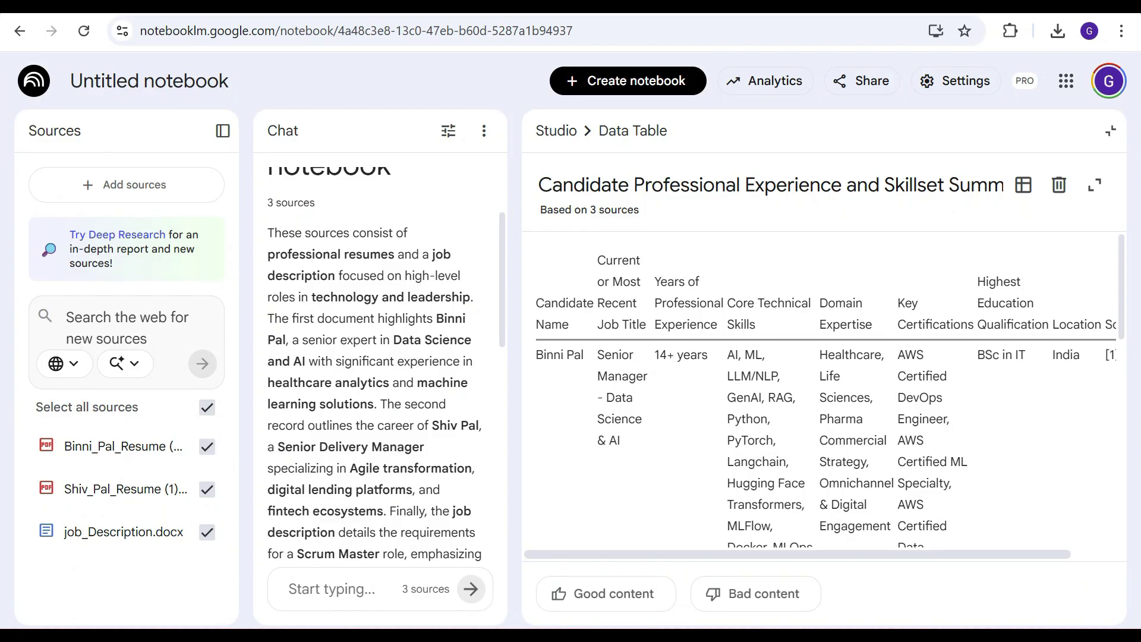
{"action": "scroll", "coordinate": [829, 390], "scroll_direction": "down", "scroll_amount": 2}
{"action": "scroll", "coordinate": [830, 390], "scroll_direction": "up", "scroll_amount": 2}
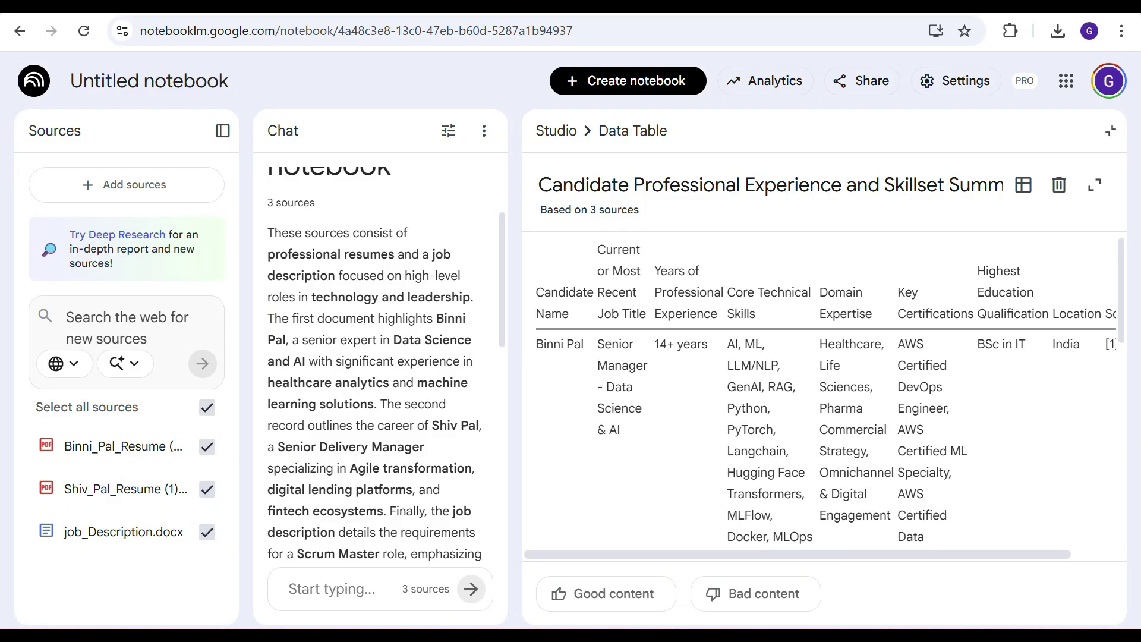
{"action": "scroll", "coordinate": [819, 403], "scroll_direction": "right", "scroll_amount": 2}
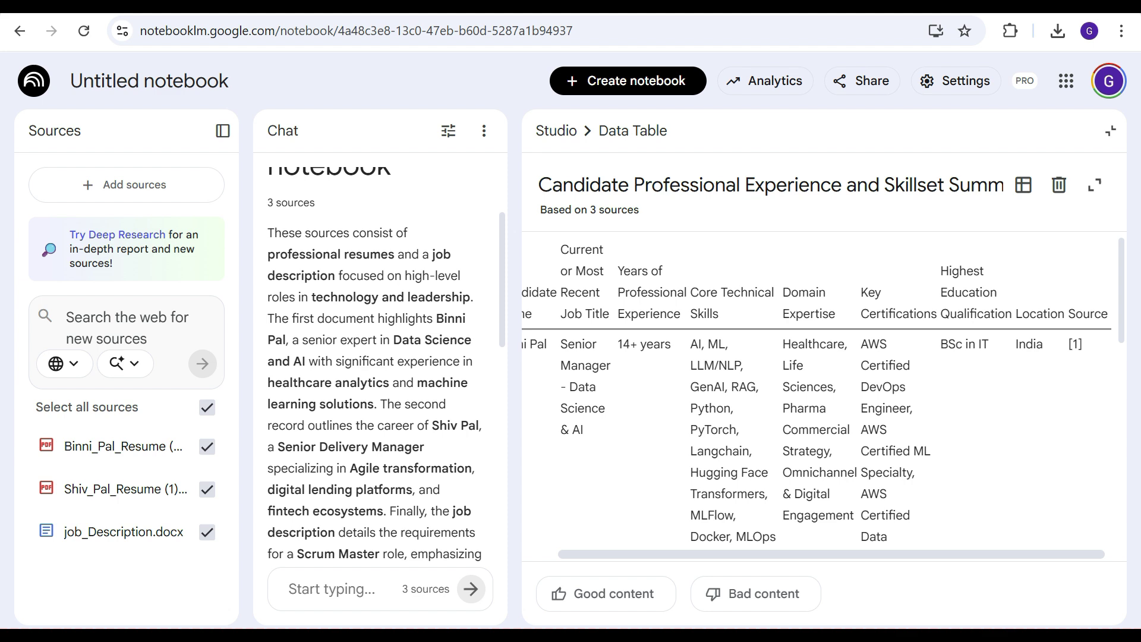
{"action": "scroll", "coordinate": [819, 403], "scroll_direction": "right", "scroll_amount": 1}
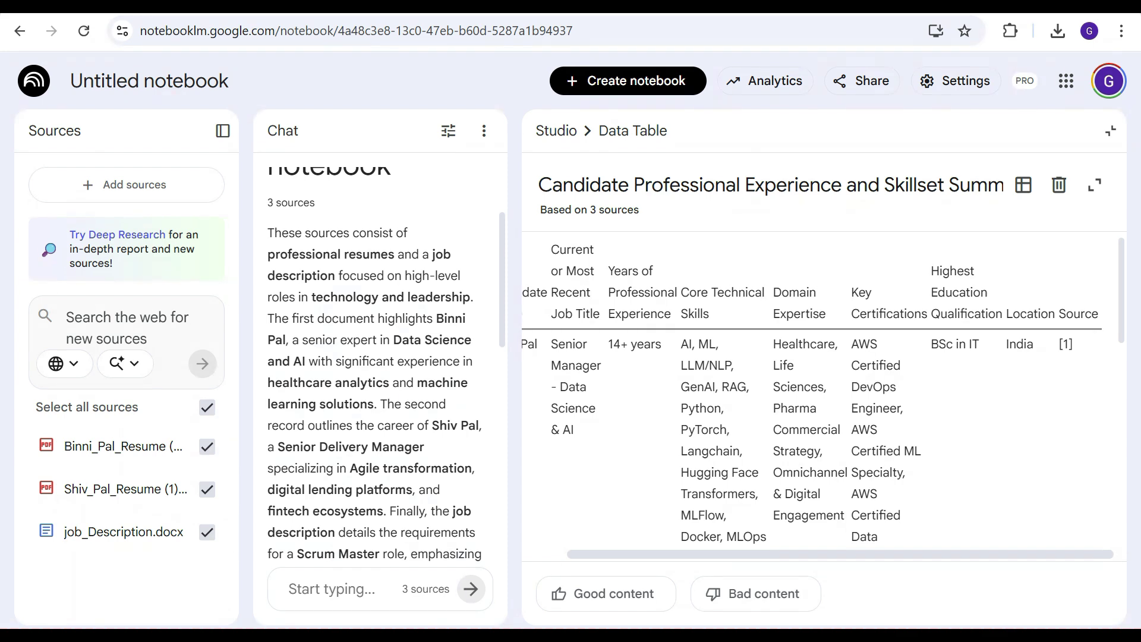
{"action": "scroll", "coordinate": [812, 389], "scroll_direction": "down", "scroll_amount": 3}
{"action": "scroll", "coordinate": [812, 390], "scroll_direction": "up", "scroll_amount": 3}
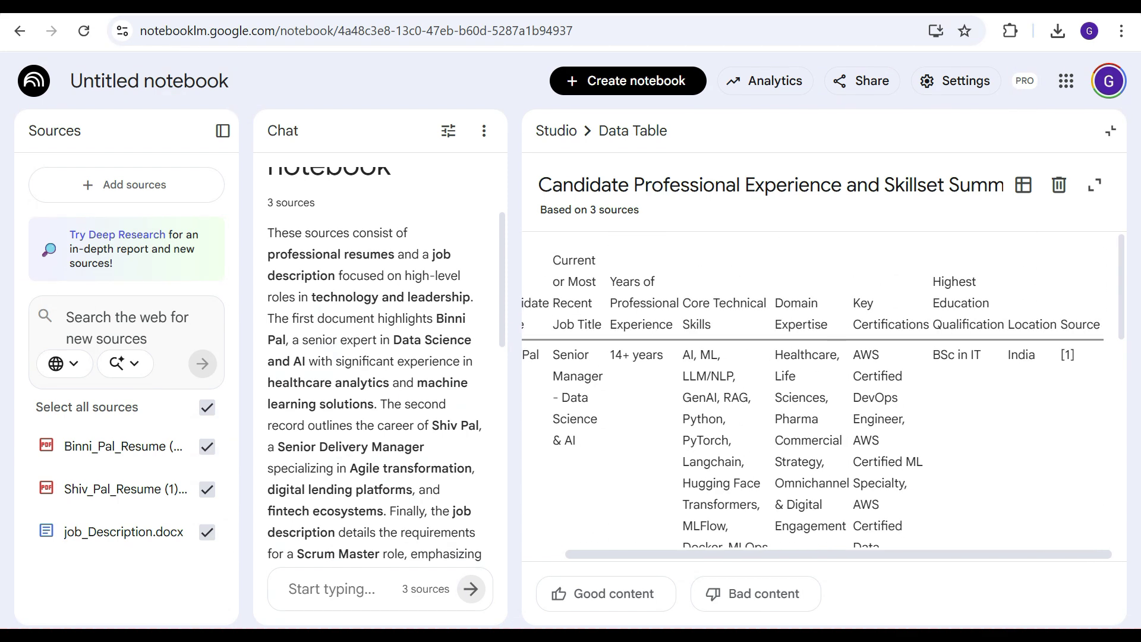
{"action": "scroll", "coordinate": [811, 390], "scroll_direction": "down", "scroll_amount": 3}
{"action": "scroll", "coordinate": [811, 389], "scroll_direction": "down", "scroll_amount": 2}
{"action": "scroll", "coordinate": [811, 389], "scroll_direction": "left", "scroll_amount": 2}
{"action": "scroll", "coordinate": [812, 389], "scroll_direction": "down", "scroll_amount": 1}
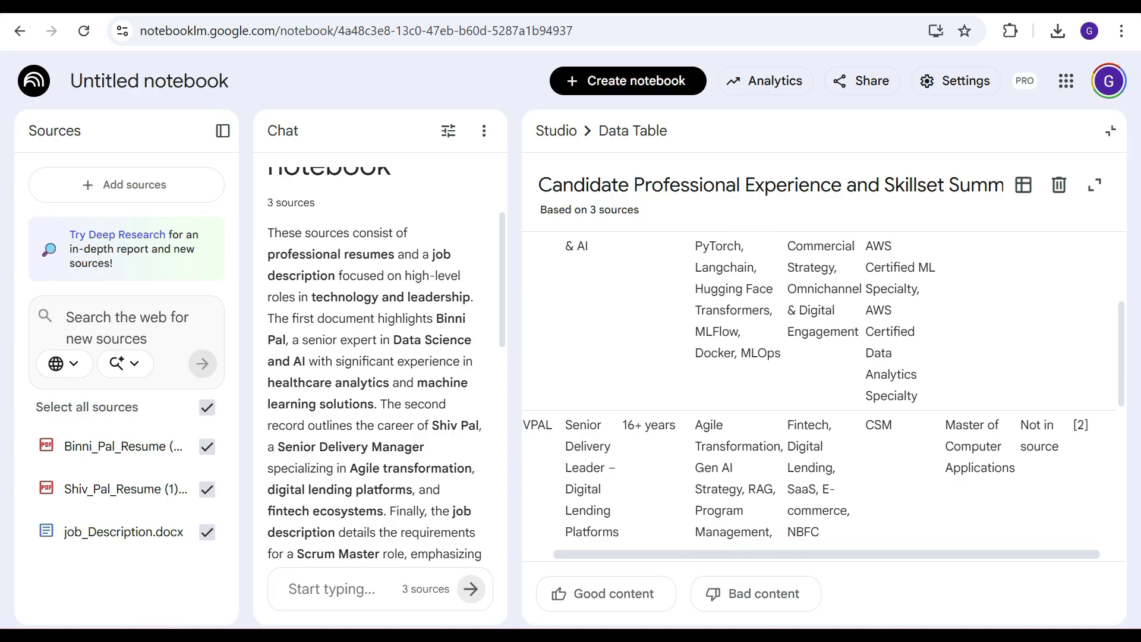
{"action": "scroll", "coordinate": [818, 396], "scroll_direction": "up", "scroll_amount": 3}
{"action": "scroll", "coordinate": [819, 396], "scroll_direction": "right", "scroll_amount": 2}
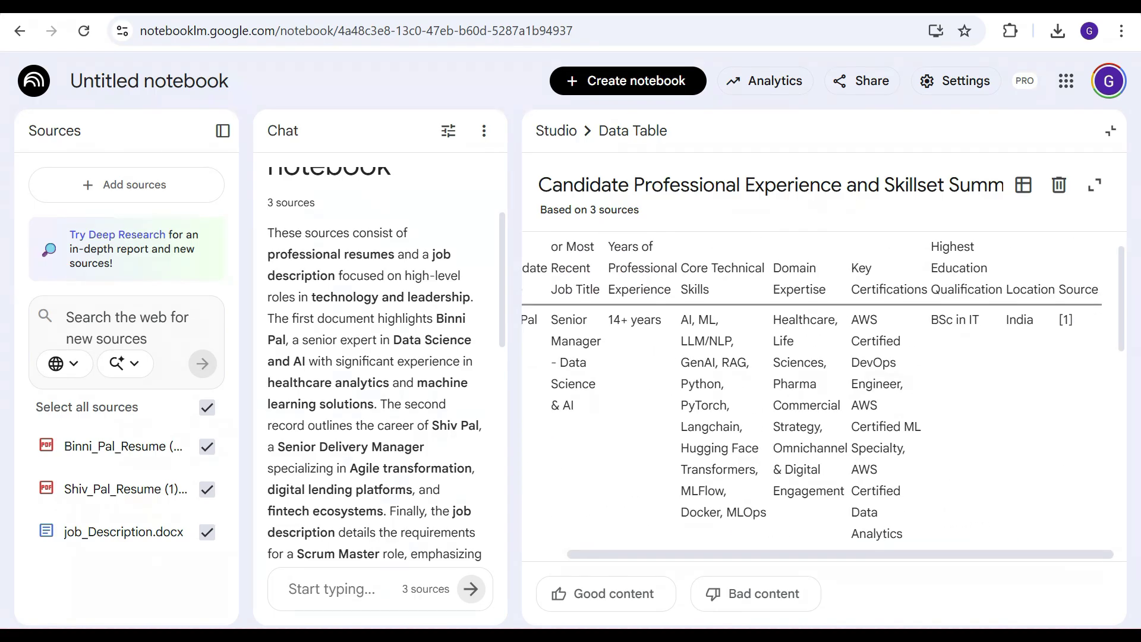
{"action": "left_click_drag", "start_coordinate": [852, 314], "coordinate": [901, 389]}
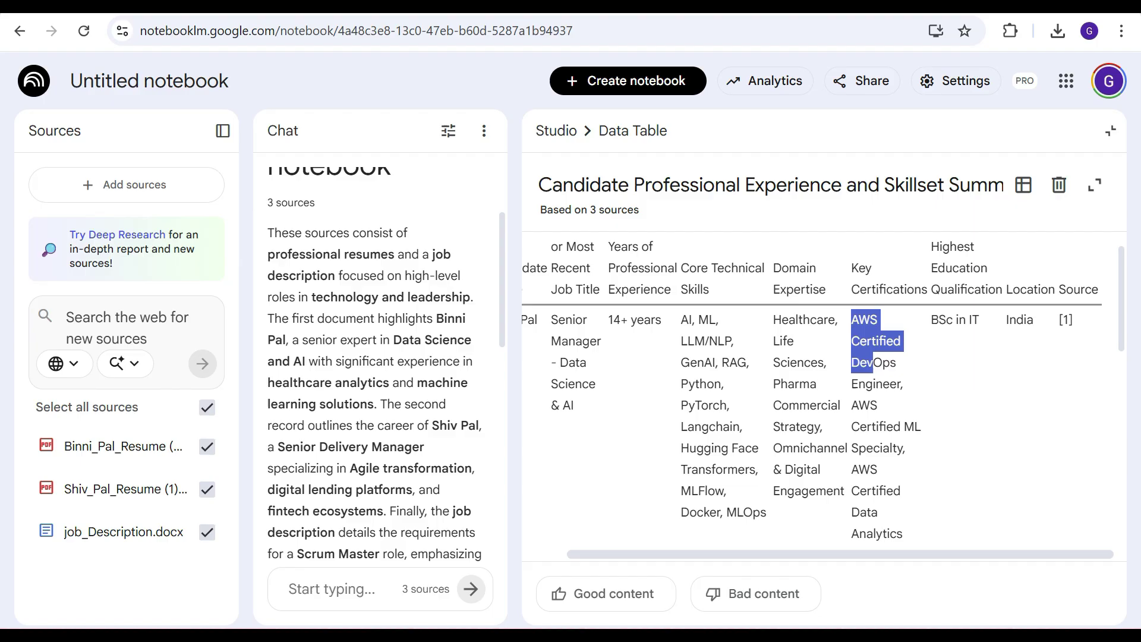
{"action": "scroll", "coordinate": [901, 389], "scroll_direction": "down", "scroll_amount": 3}
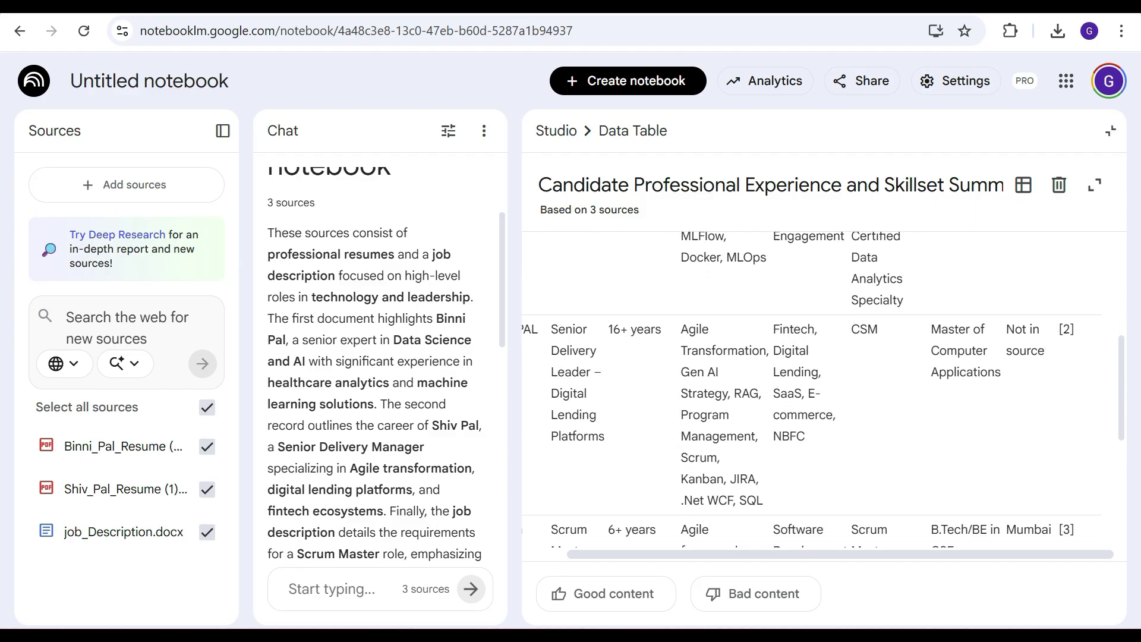
{"action": "double_click", "coordinate": [865, 329]}
{"action": "scroll", "coordinate": [822, 390], "scroll_direction": "up", "scroll_amount": 3}
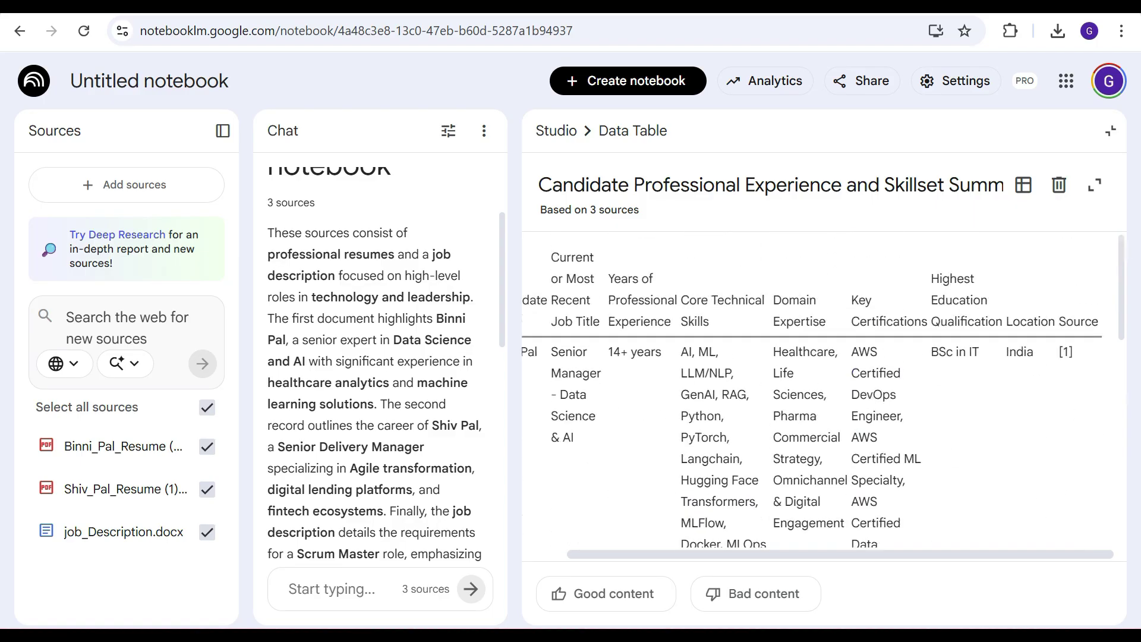
{"action": "scroll", "coordinate": [823, 389], "scroll_direction": "down", "scroll_amount": 1}
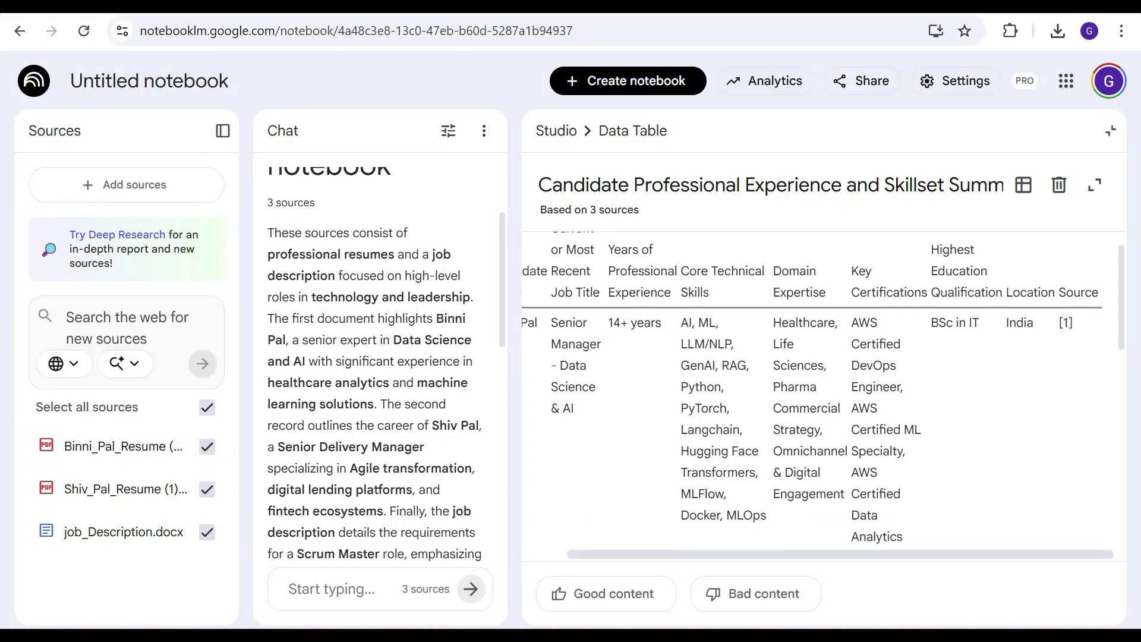
{"action": "scroll", "coordinate": [823, 389], "scroll_direction": "down", "scroll_amount": 3}
{"action": "scroll", "coordinate": [823, 389], "scroll_direction": "down", "scroll_amount": 1}
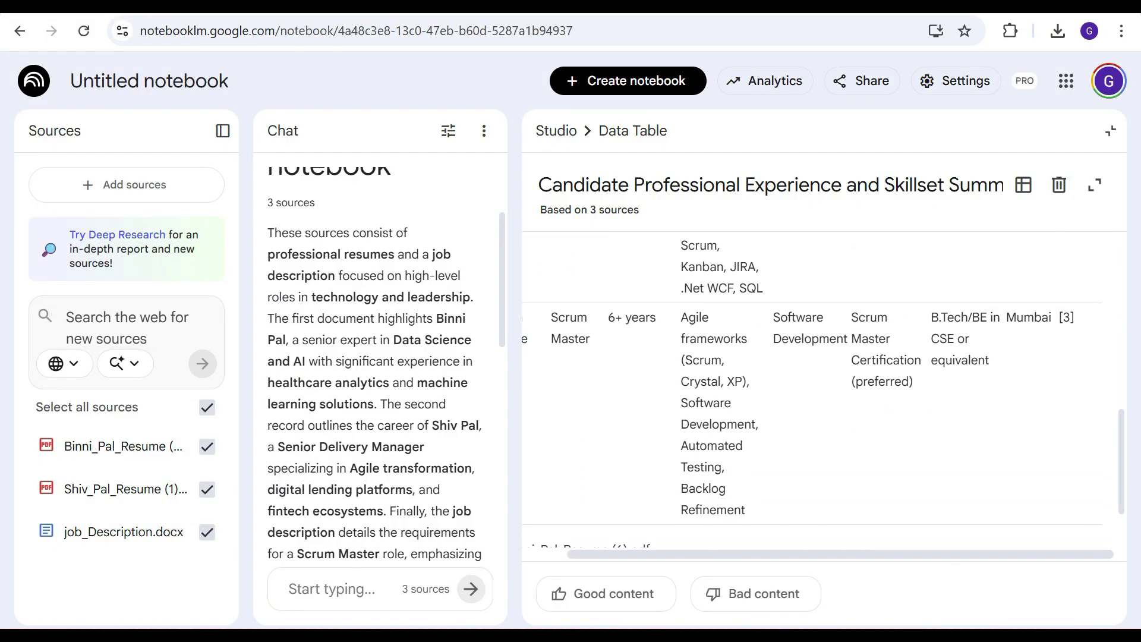
{"action": "scroll", "coordinate": [823, 390], "scroll_direction": "up", "scroll_amount": 2}
{"action": "scroll", "coordinate": [823, 390], "scroll_direction": "up", "scroll_amount": 2}
{"action": "scroll", "coordinate": [818, 396], "scroll_direction": "left", "scroll_amount": 1}
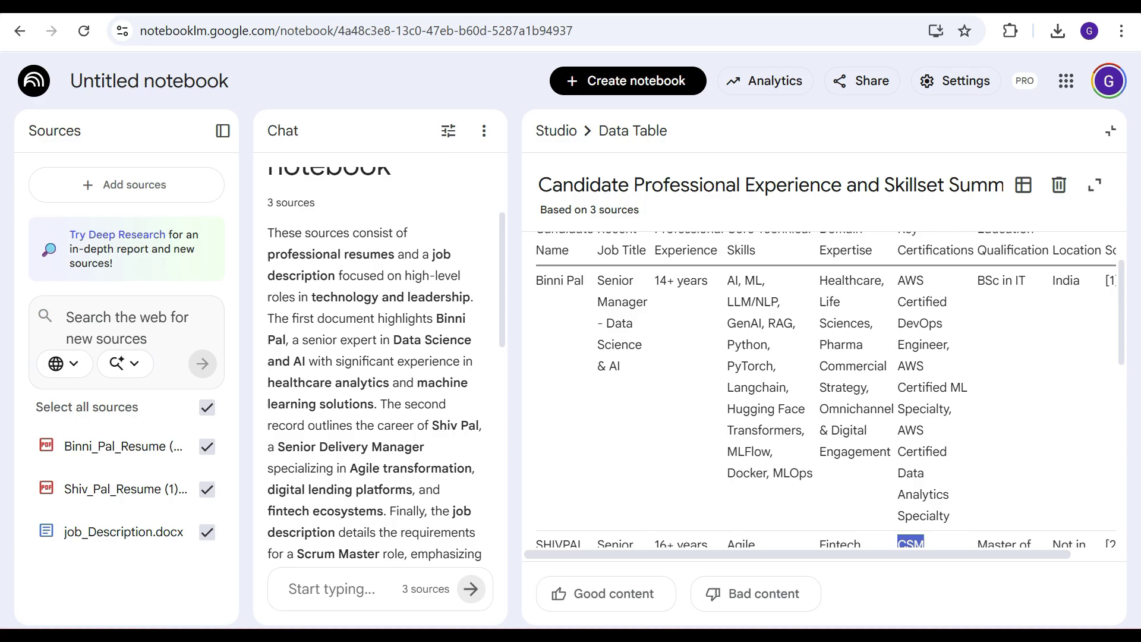
{"action": "scroll", "coordinate": [824, 389], "scroll_direction": "up", "scroll_amount": 1}
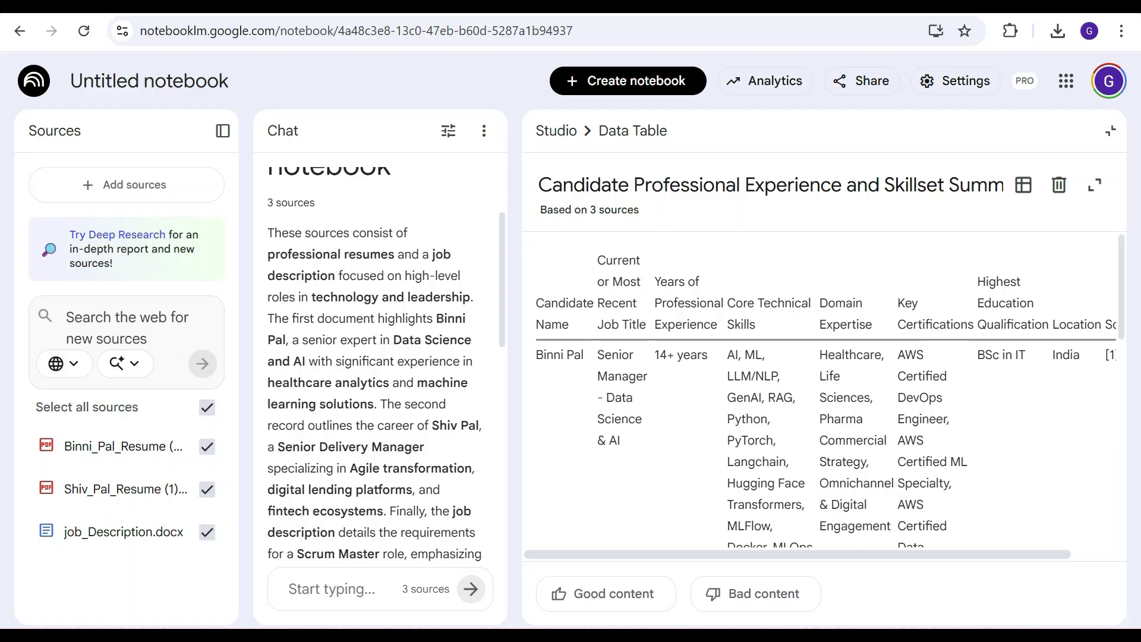
{"action": "scroll", "coordinate": [829, 390], "scroll_direction": "down", "scroll_amount": 2}
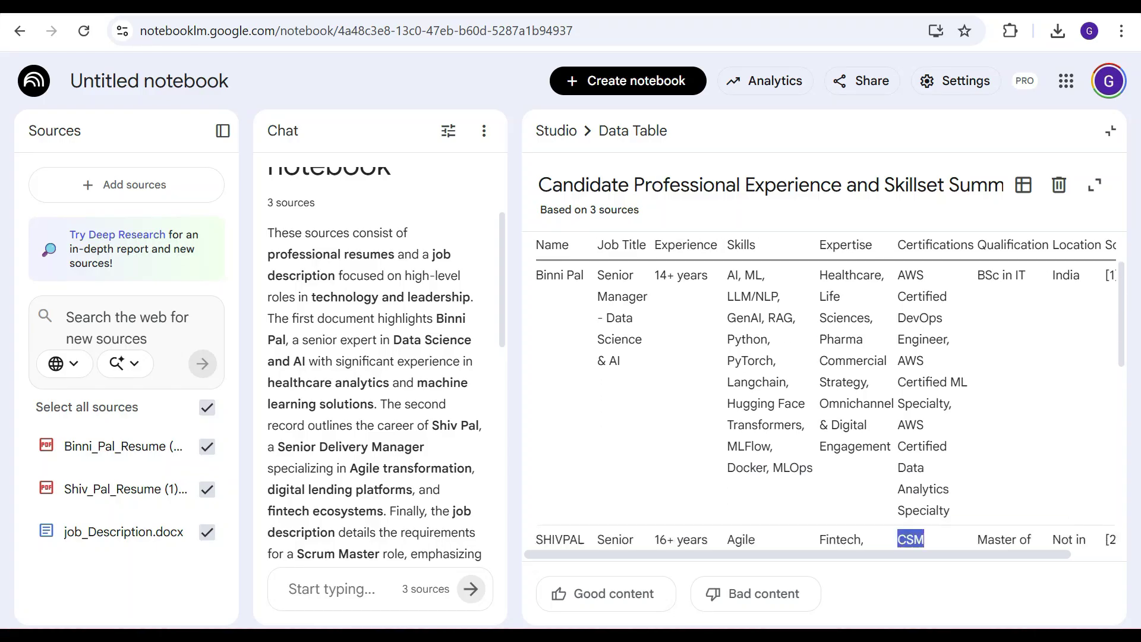
{"action": "scroll", "coordinate": [830, 390], "scroll_direction": "up", "scroll_amount": 2}
{"action": "scroll", "coordinate": [829, 390], "scroll_direction": "down", "scroll_amount": 2}
{"action": "scroll", "coordinate": [830, 390], "scroll_direction": "down", "scroll_amount": 1}
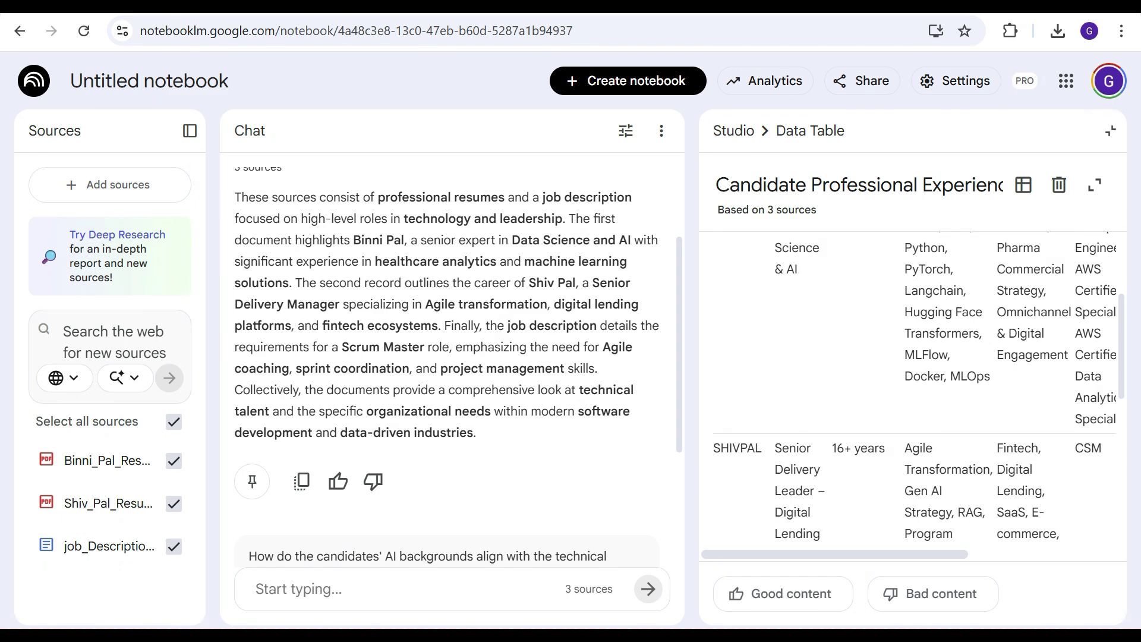
{"action": "scroll", "coordinate": [451, 357], "scroll_direction": "down", "scroll_amount": 2}
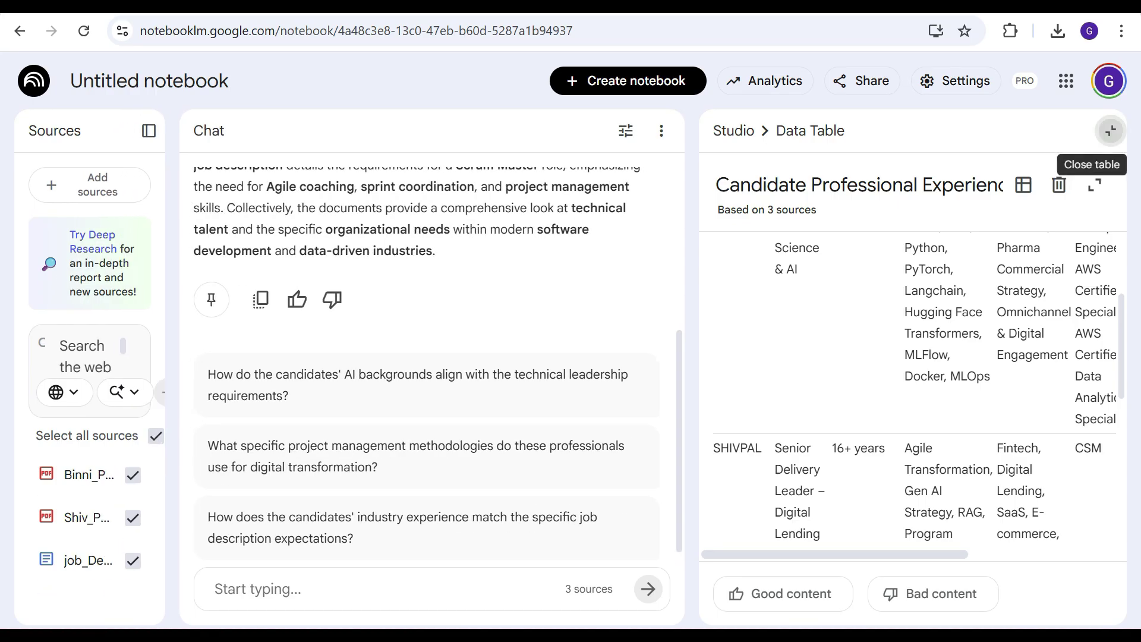
- Close the data table and write a chat prompt requesting a candidate table with name, company, experience, location and fitment score with reasons
{"action": "left_click", "coordinate": [1111, 131]}
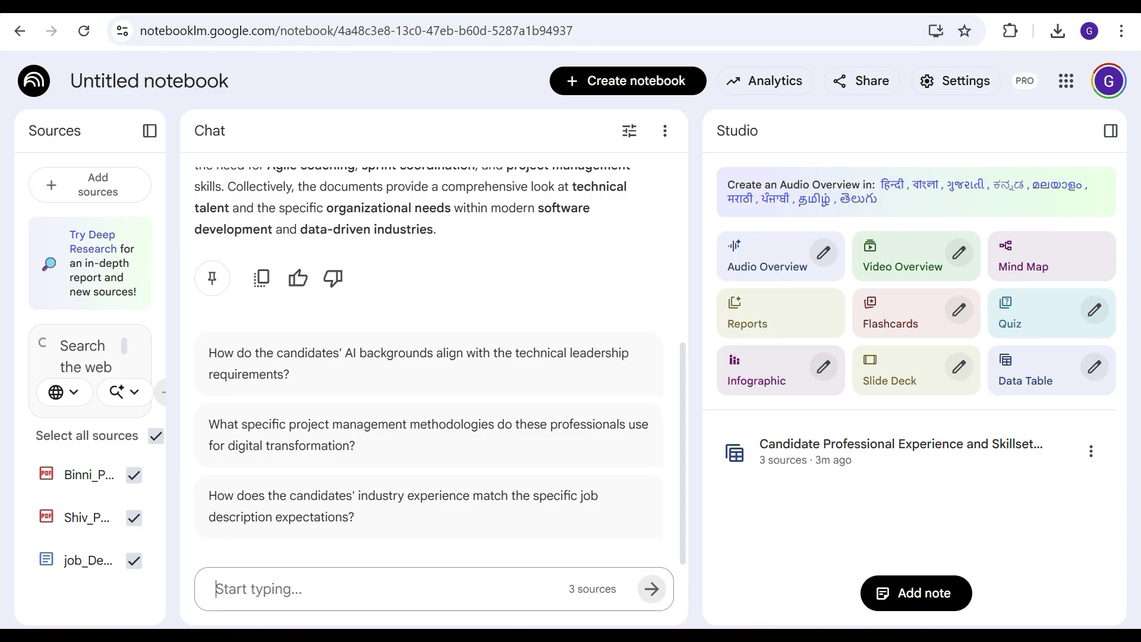
{"action": "type", "text": "gene"}
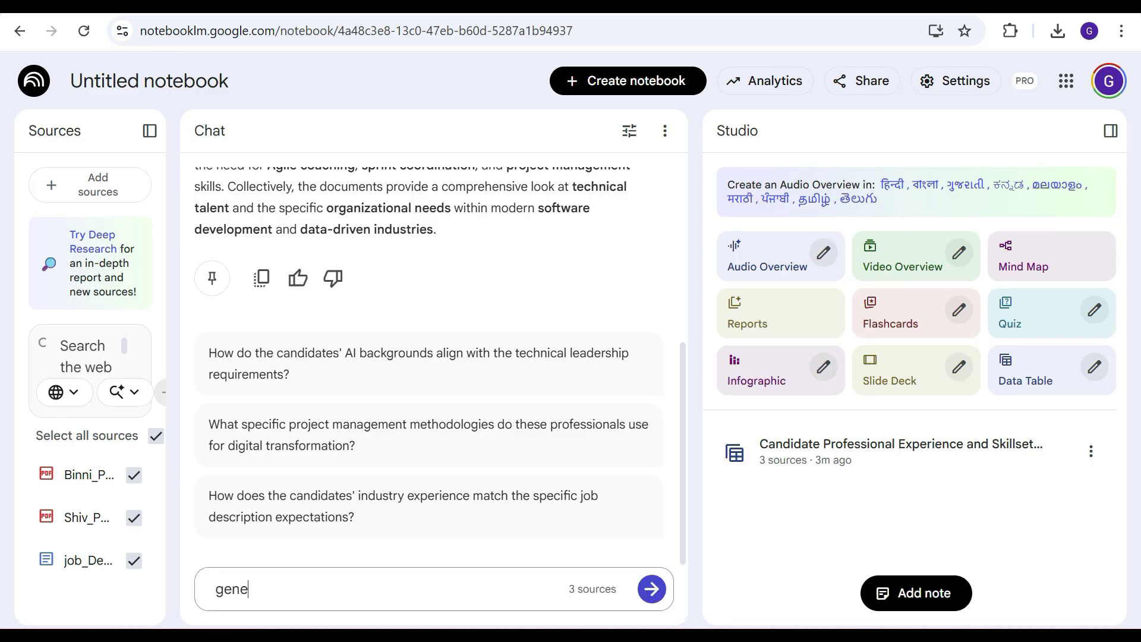
{"action": "type", "text": "erate"}
{"action": "key", "text": "BackSpace"}
{"action": "key", "text": "BackSpace"}
{"action": "key", "text": "BackSpace"}
{"action": "key", "text": "BackSpace"}
{"action": "type", "text": "rate"}
{"action": "type", "text": "a summ"}
{"action": "type", "text": "ary fo"}
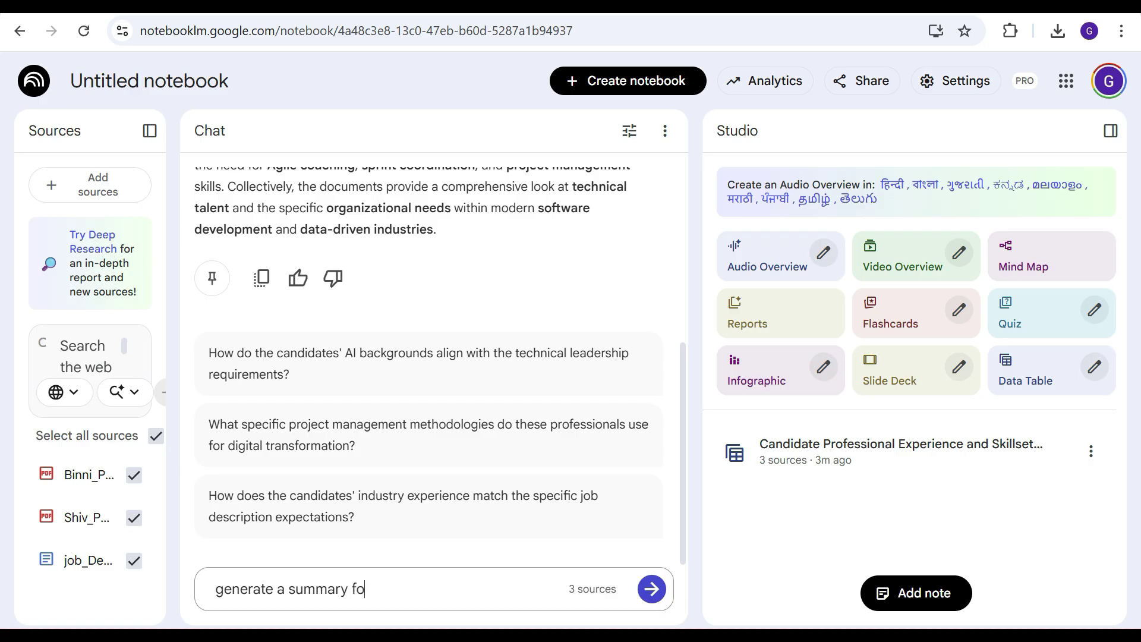
{"action": "type", "text": "r candidate"}
{"action": "type", "text": "s whe"}
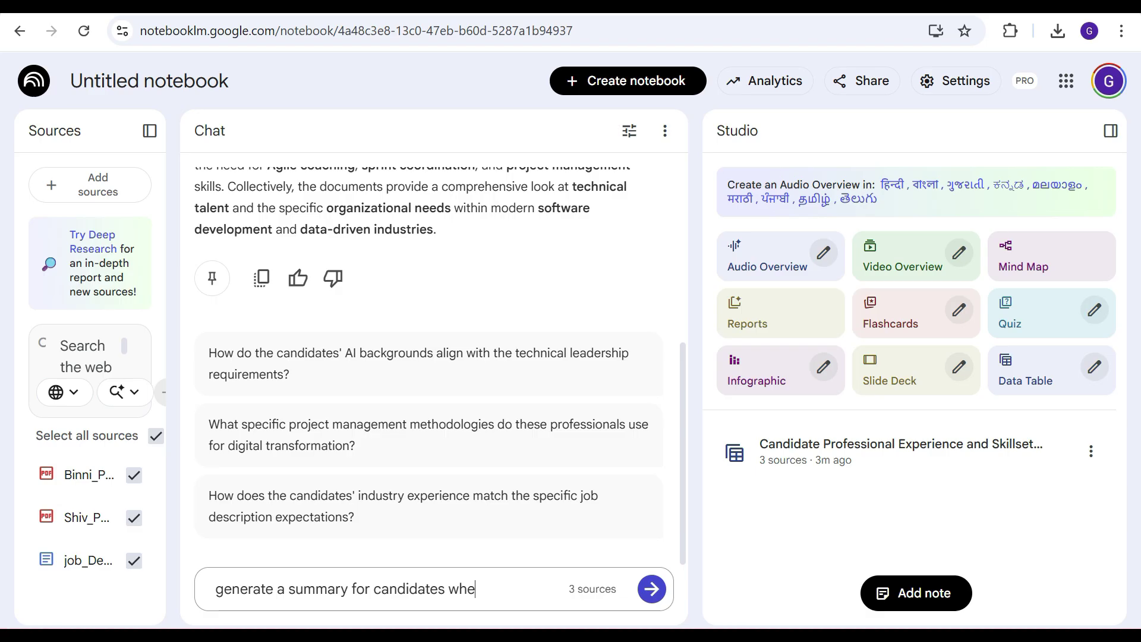
{"action": "type", "text": "re colum"}
{"action": "type", "text": "ns must be "}
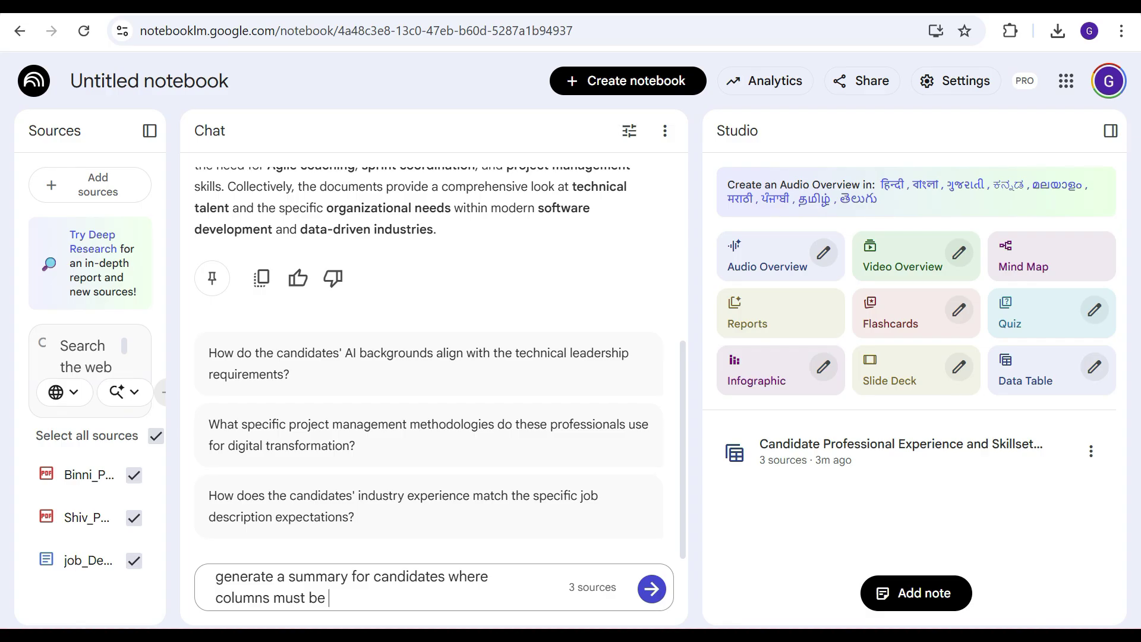
{"action": "type", "text": "name, "}
{"action": "type", "text": "currently comp"}
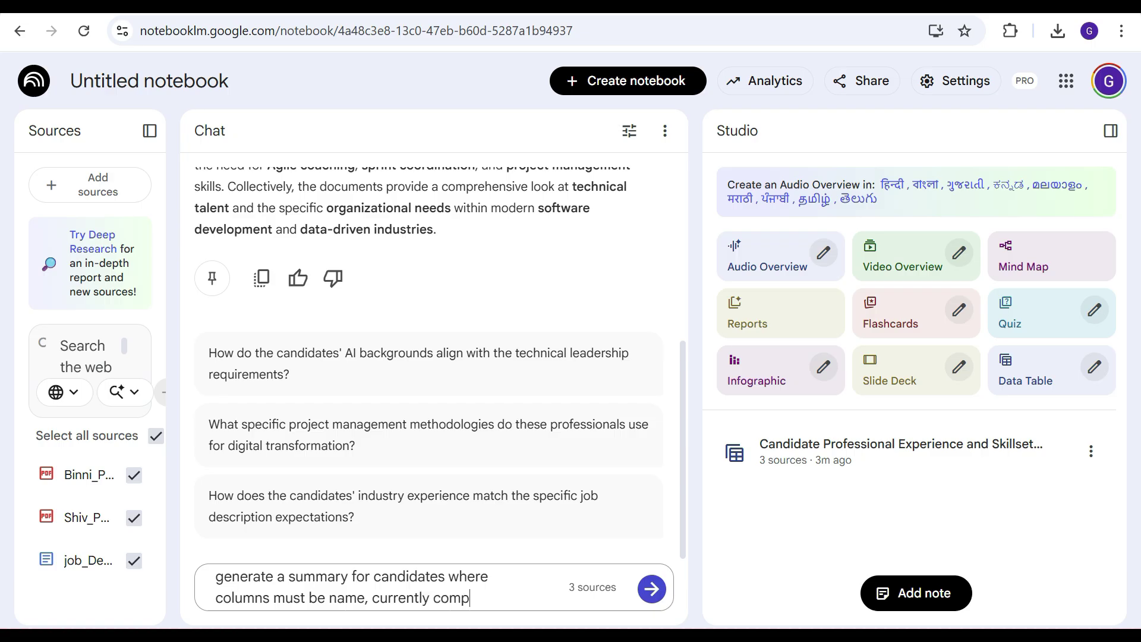
{"action": "type", "text": "any, tot"}
{"action": "type", "text": "al experience"}
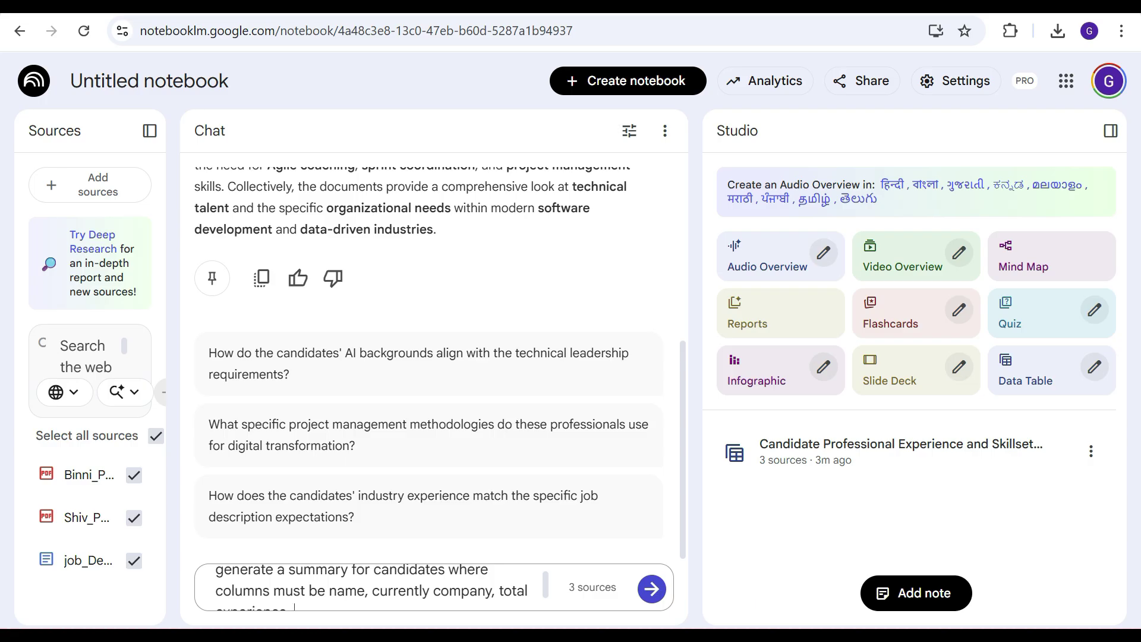
{"action": "type", "text": ", cu"}
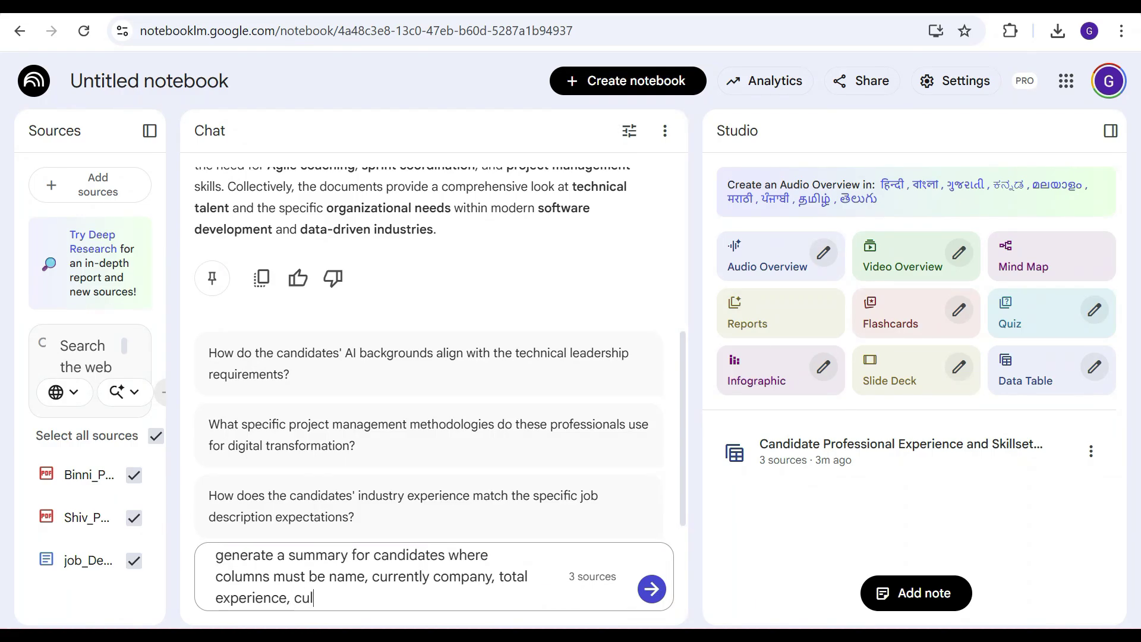
{"action": "type", "text": "rrent locat"}
{"action": "type", "text": "ion,"}
{"action": "type", "text": " sco"}
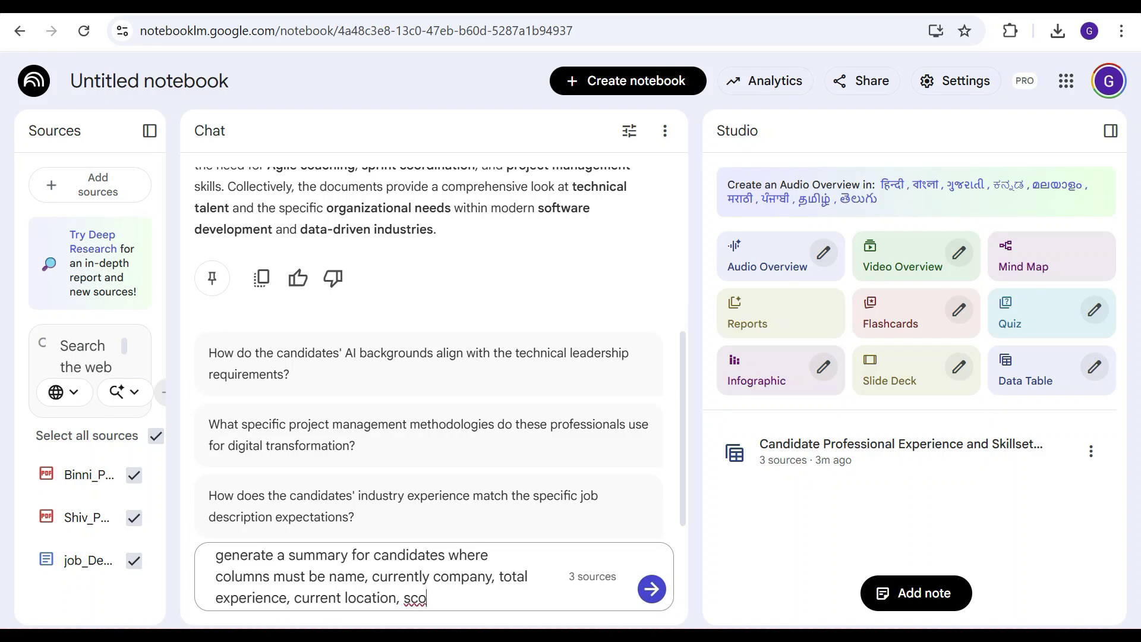
{"action": "key", "text": "BackSpace"}
{"action": "key", "text": "BackSpace"}
{"action": "key", "text": "BackSpace"}
{"action": "type", "text": "fitment "}
{"action": "type", "text": "score"}
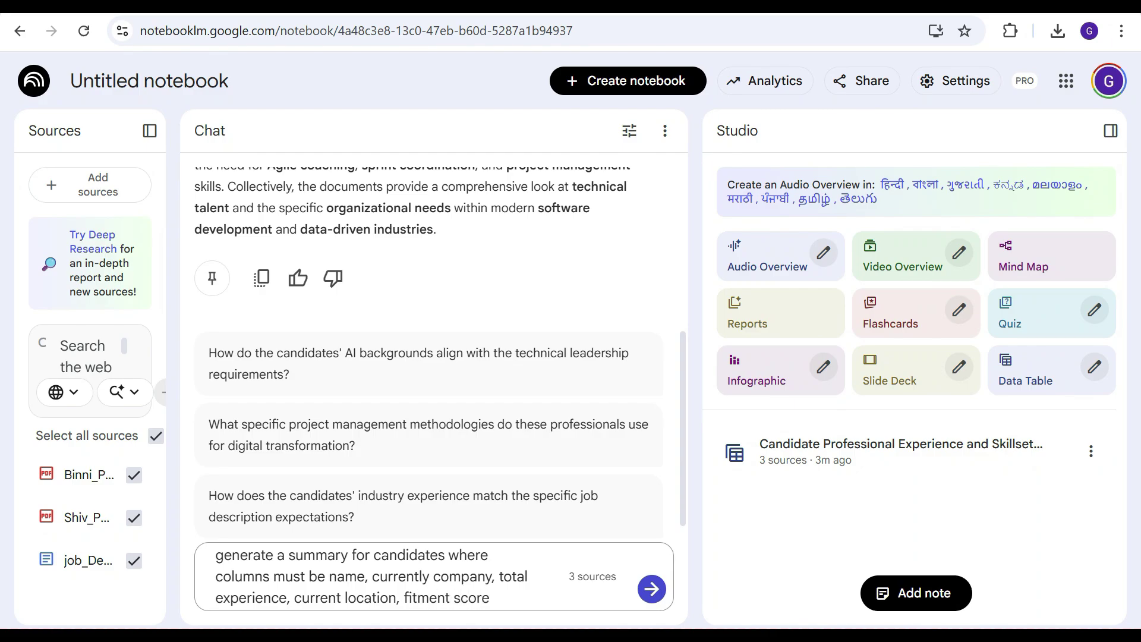
{"action": "type", "text": " along with "}
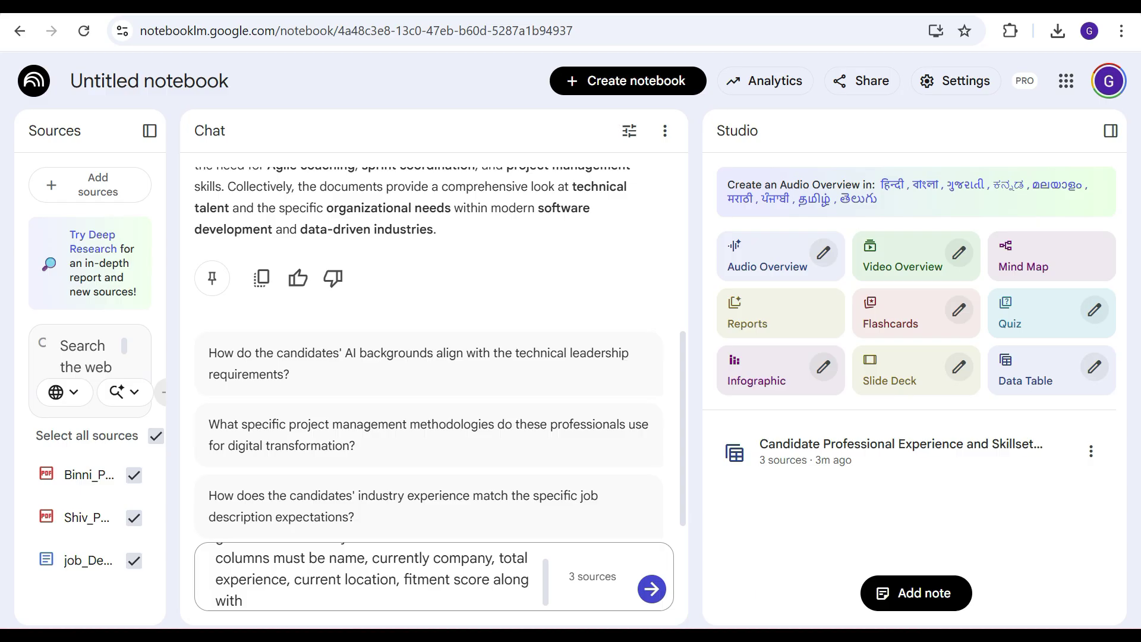
{"action": "type", "text": "reason "}
{"action": "type", "text": "as per "}
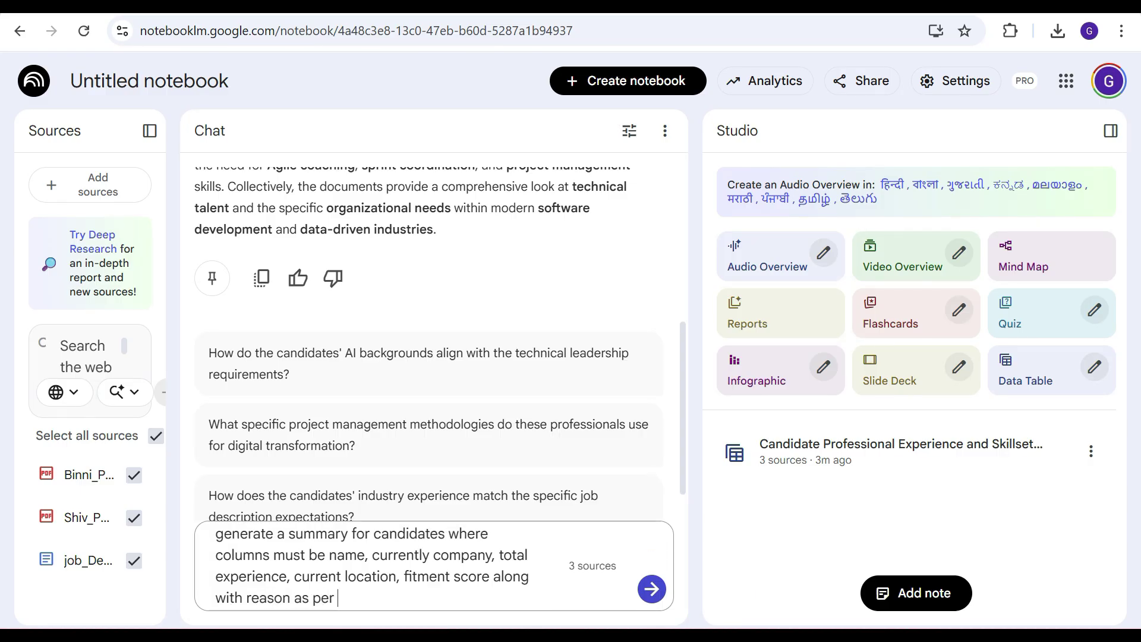
{"action": "type", "text": "job desc"}
{"action": "type", "text": "ription."}
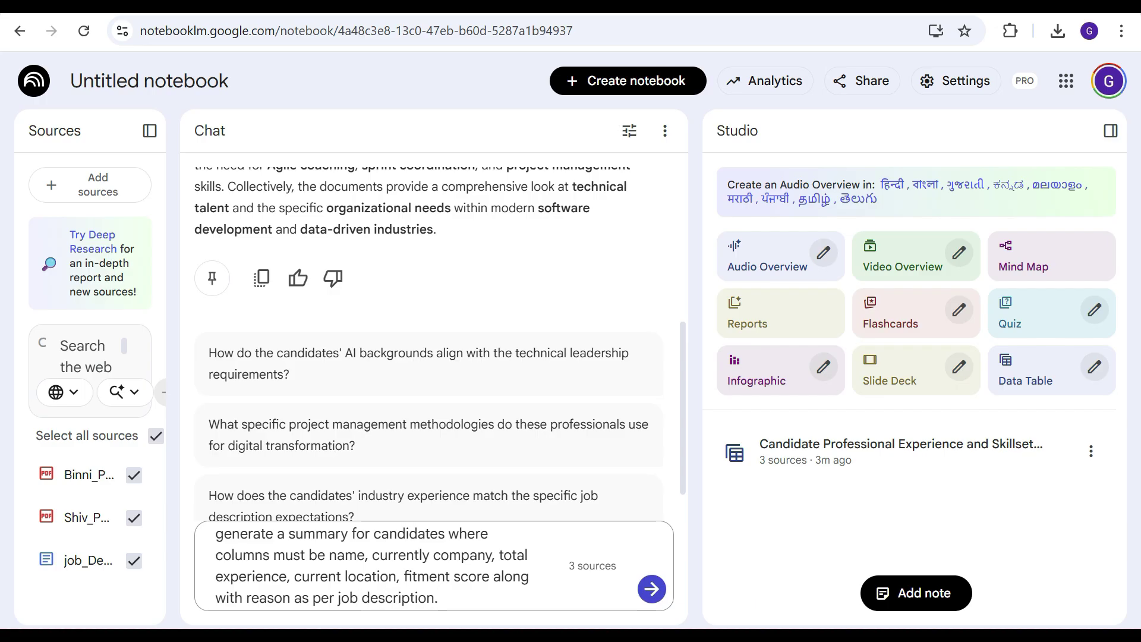
- Send the prompt so NotebookLM returns the candidate fitment summary table
{"action": "key", "text": "Return"}
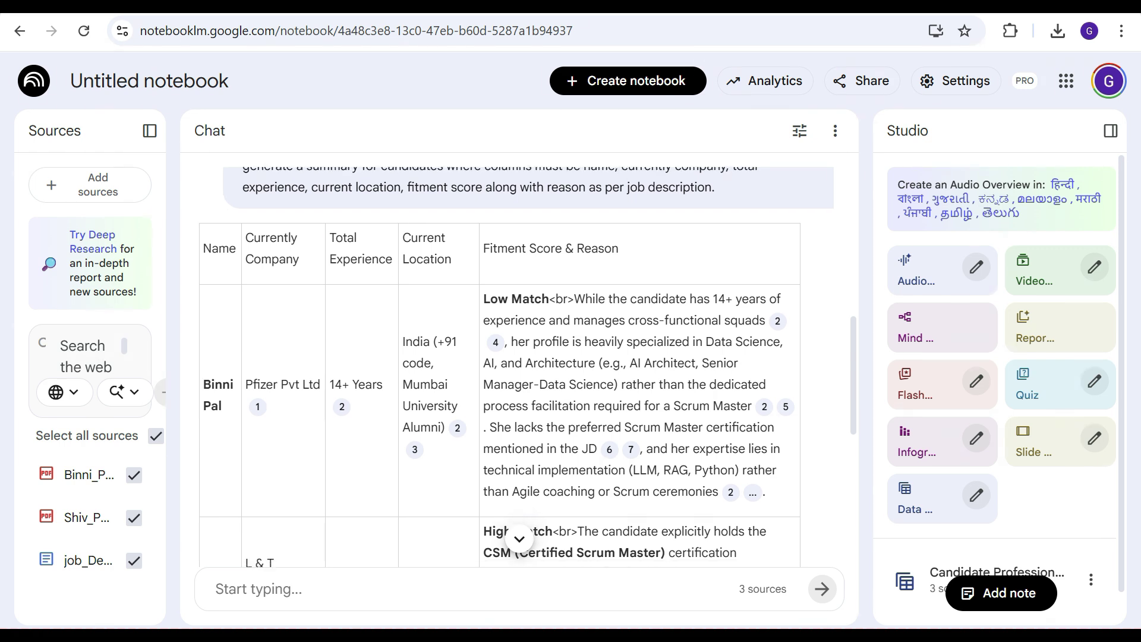
{"action": "scroll", "coordinate": [500, 375], "scroll_direction": "down", "scroll_amount": 2}
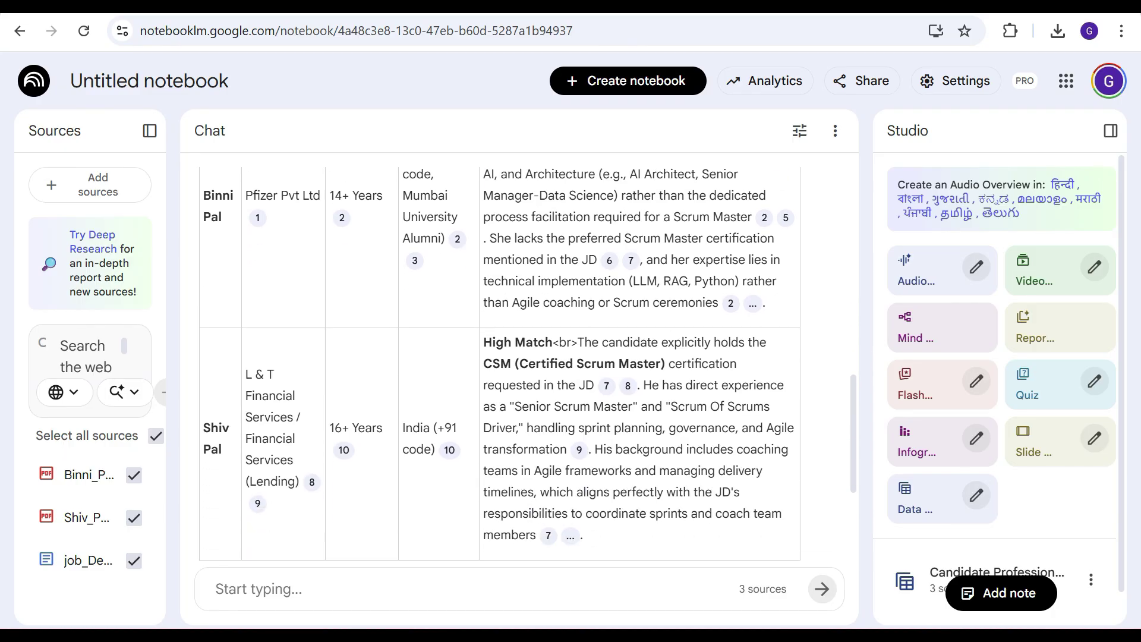
{"action": "scroll", "coordinate": [528, 367], "scroll_direction": "up", "scroll_amount": 1}
{"action": "scroll", "coordinate": [528, 366], "scroll_direction": "up", "scroll_amount": 1}
{"action": "scroll", "coordinate": [527, 366], "scroll_direction": "up", "scroll_amount": 1}
{"action": "scroll", "coordinate": [529, 366], "scroll_direction": "up", "scroll_amount": 2}
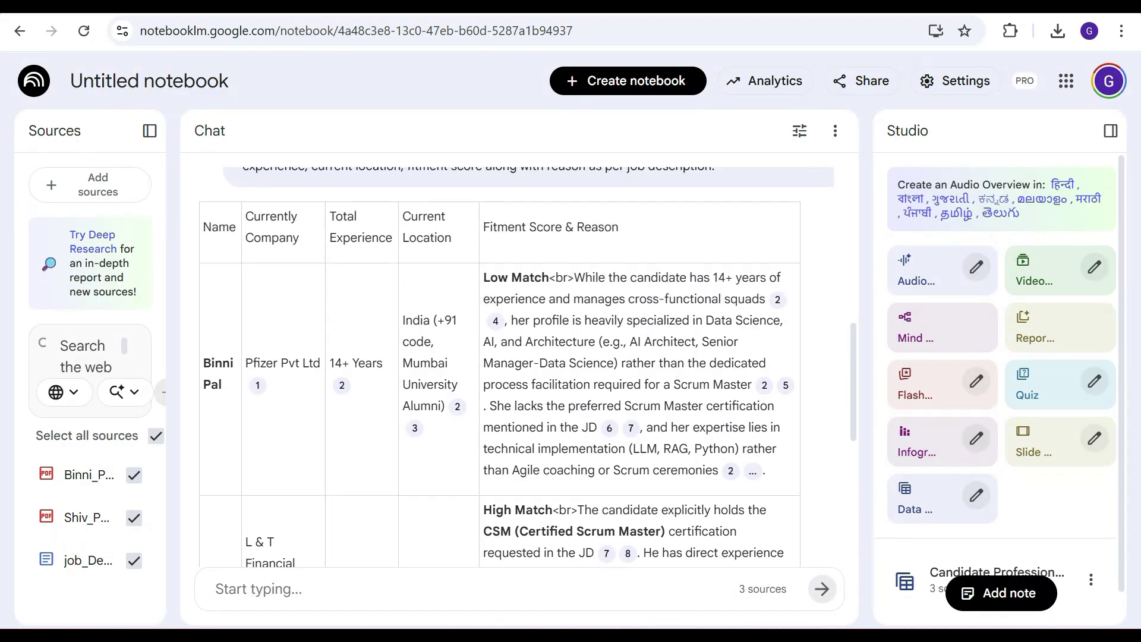
{"action": "scroll", "coordinate": [528, 367], "scroll_direction": "up", "scroll_amount": 1}
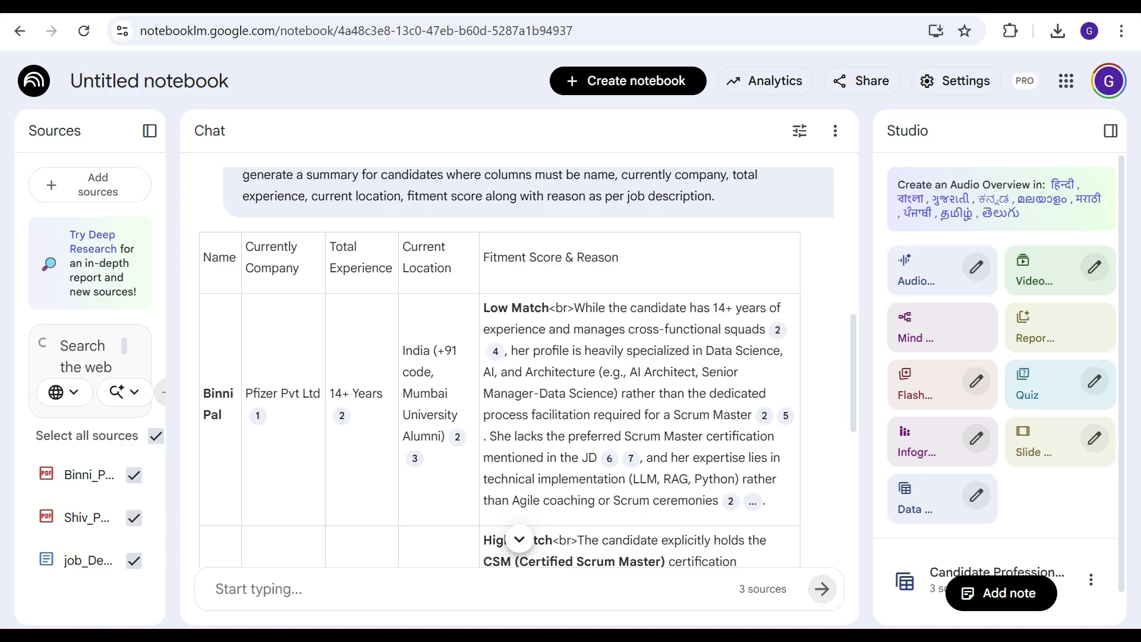
{"action": "scroll", "coordinate": [528, 366], "scroll_direction": "down", "scroll_amount": 1}
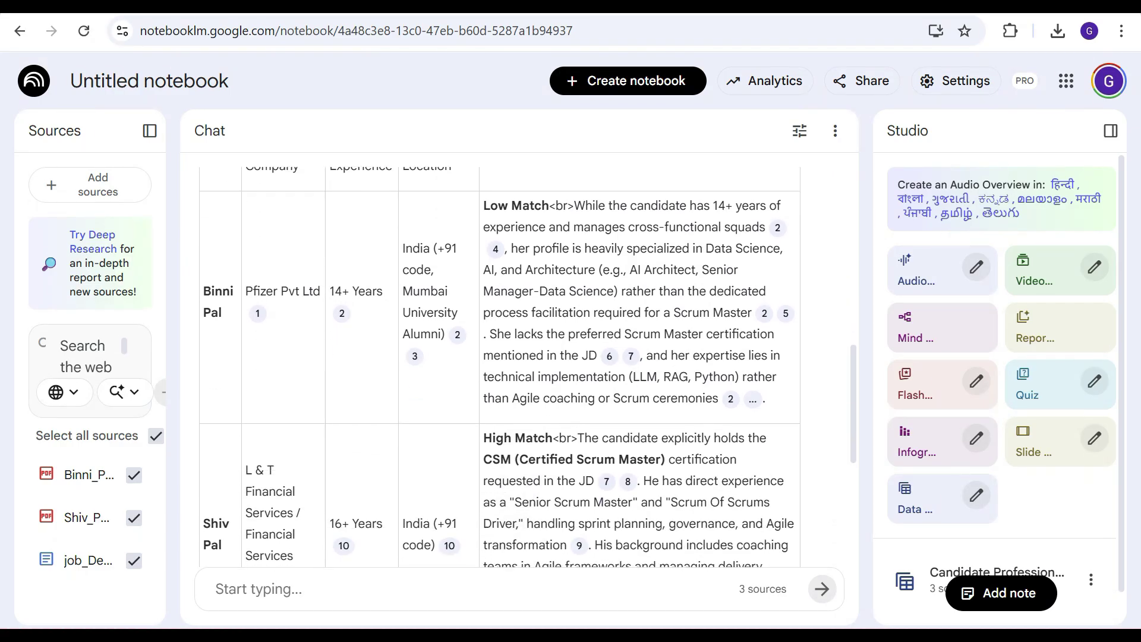
{"action": "scroll", "coordinate": [528, 366], "scroll_direction": "down", "scroll_amount": 1}
{"action": "scroll", "coordinate": [528, 367], "scroll_direction": "up", "scroll_amount": 2}
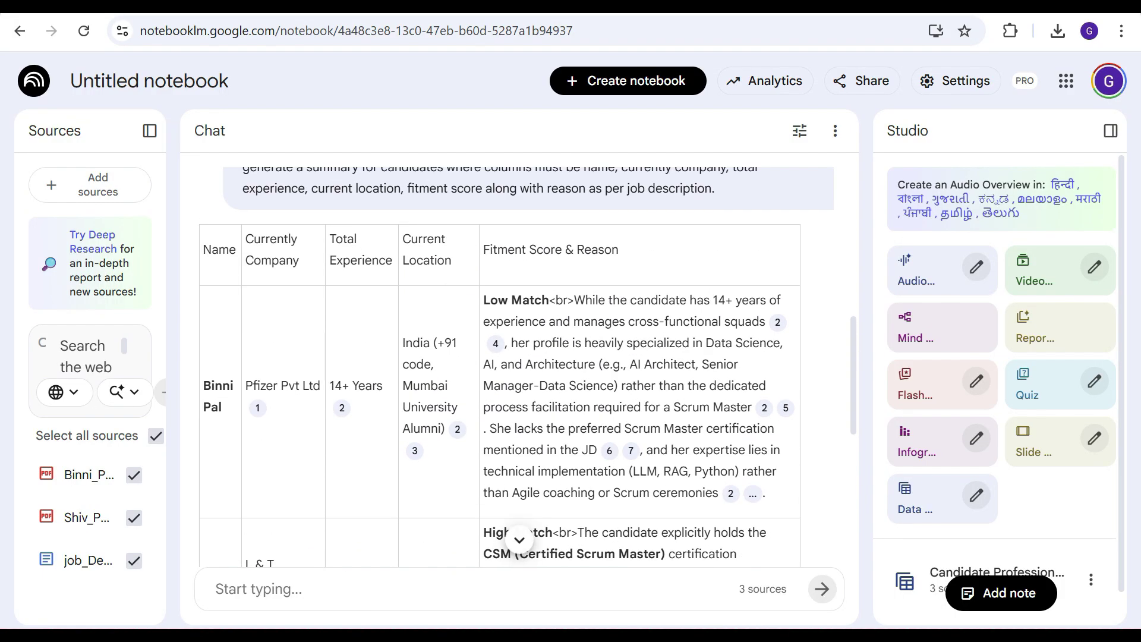
{"action": "left_click_drag", "start_coordinate": [491, 301], "coordinate": [550, 300]}
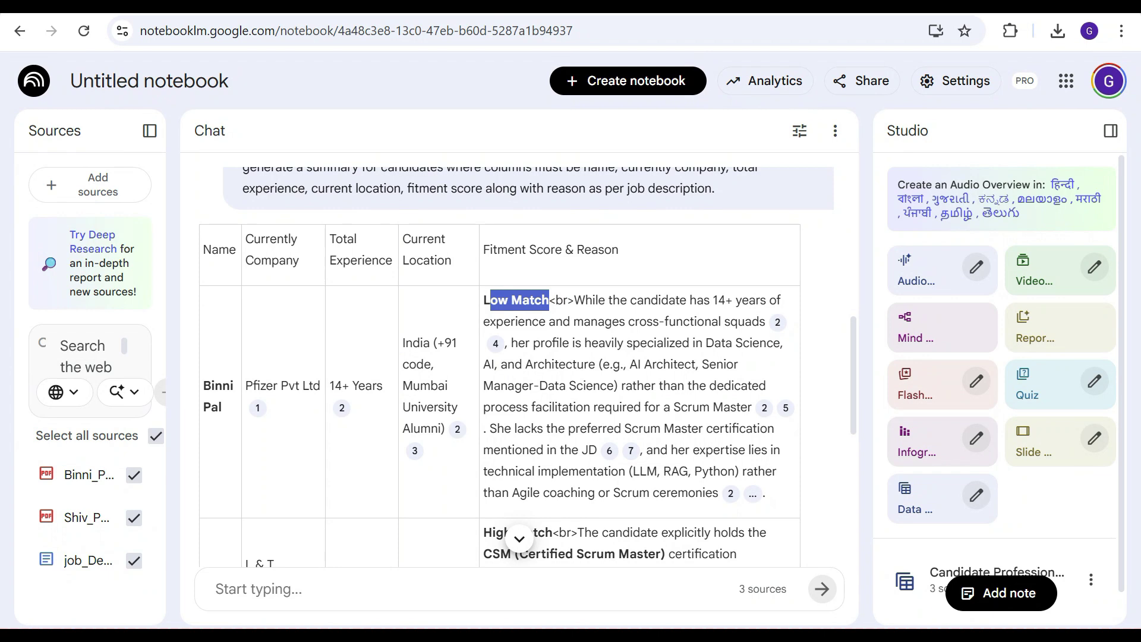
{"action": "left_click_drag", "start_coordinate": [549, 300], "coordinate": [616, 386]}
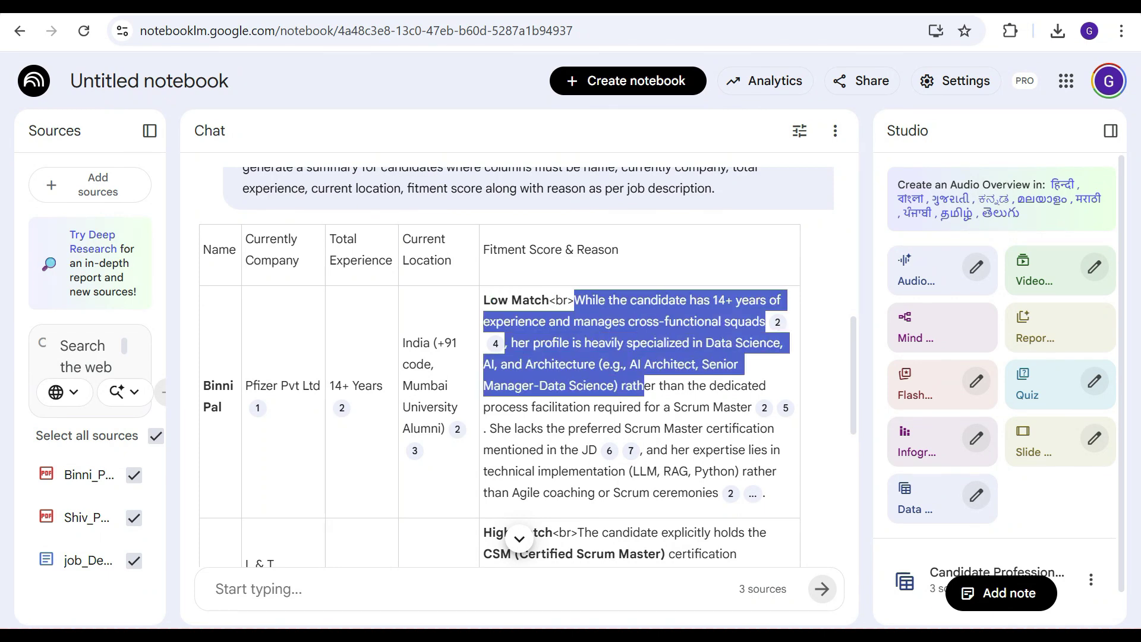
{"action": "left_click", "coordinate": [615, 385]}
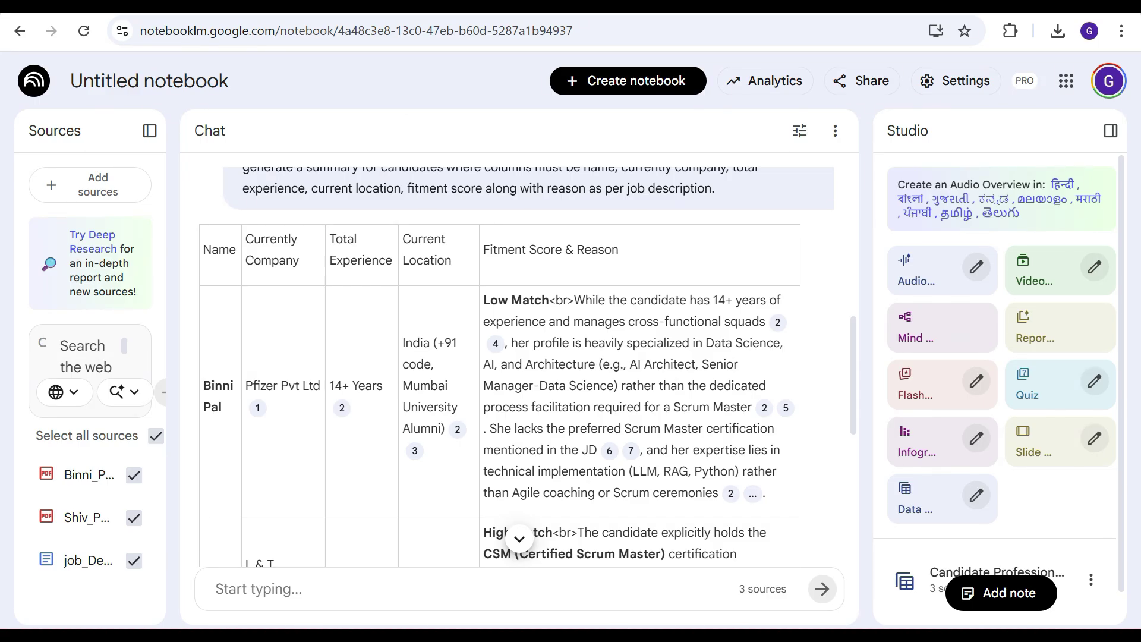
{"action": "left_click_drag", "start_coordinate": [512, 342], "coordinate": [753, 342]}
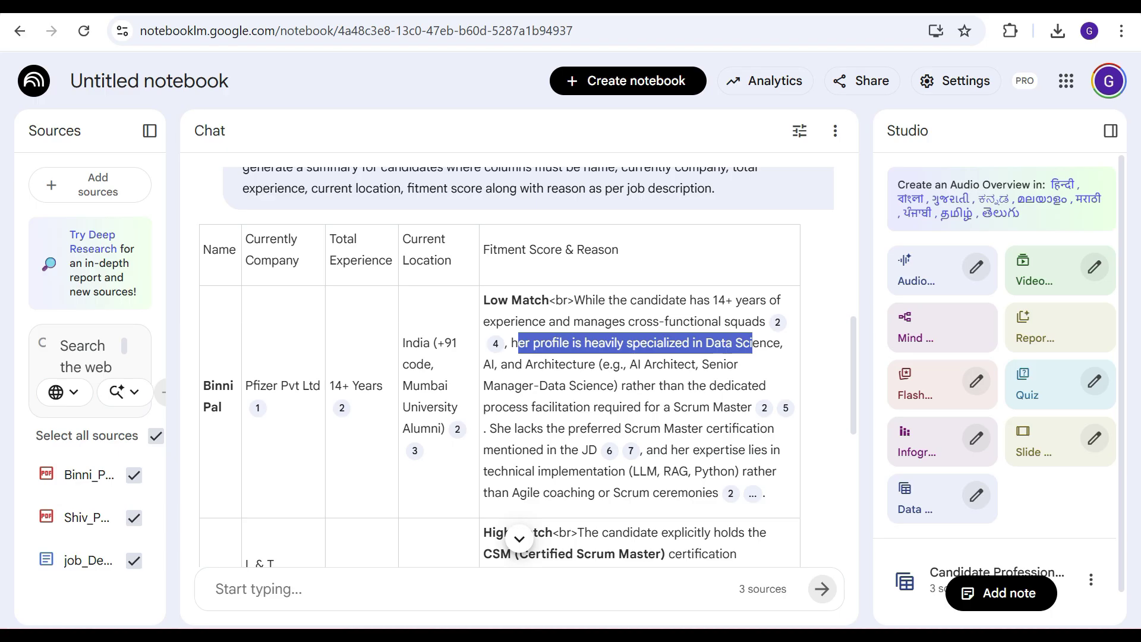
{"action": "scroll", "coordinate": [516, 367], "scroll_direction": "down", "scroll_amount": 1}
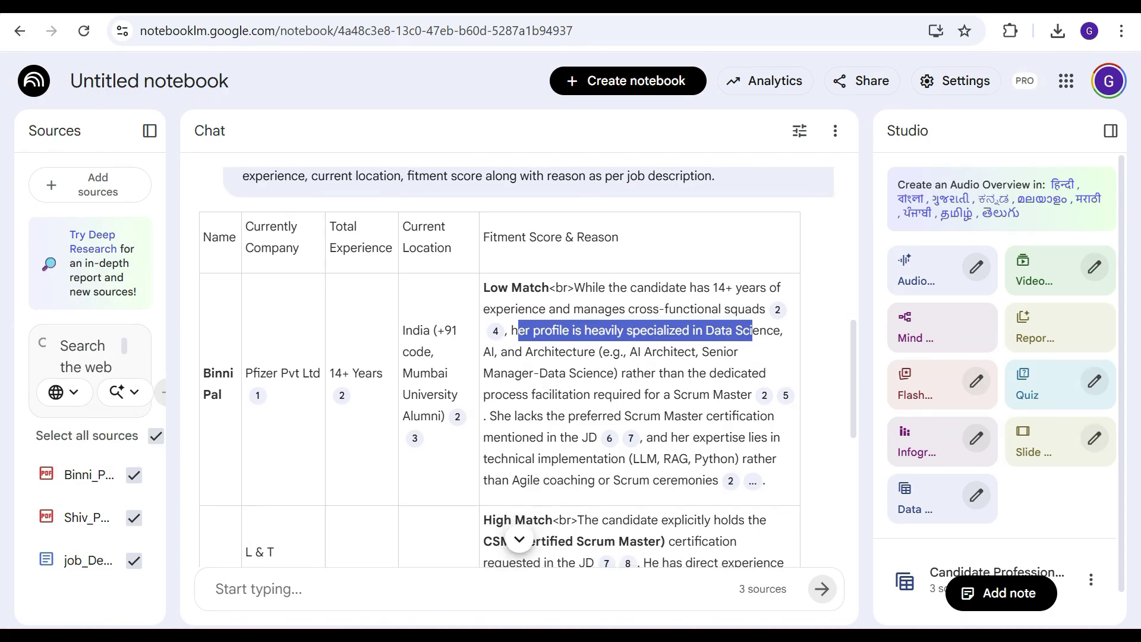
{"action": "scroll", "coordinate": [527, 367], "scroll_direction": "down", "scroll_amount": 2}
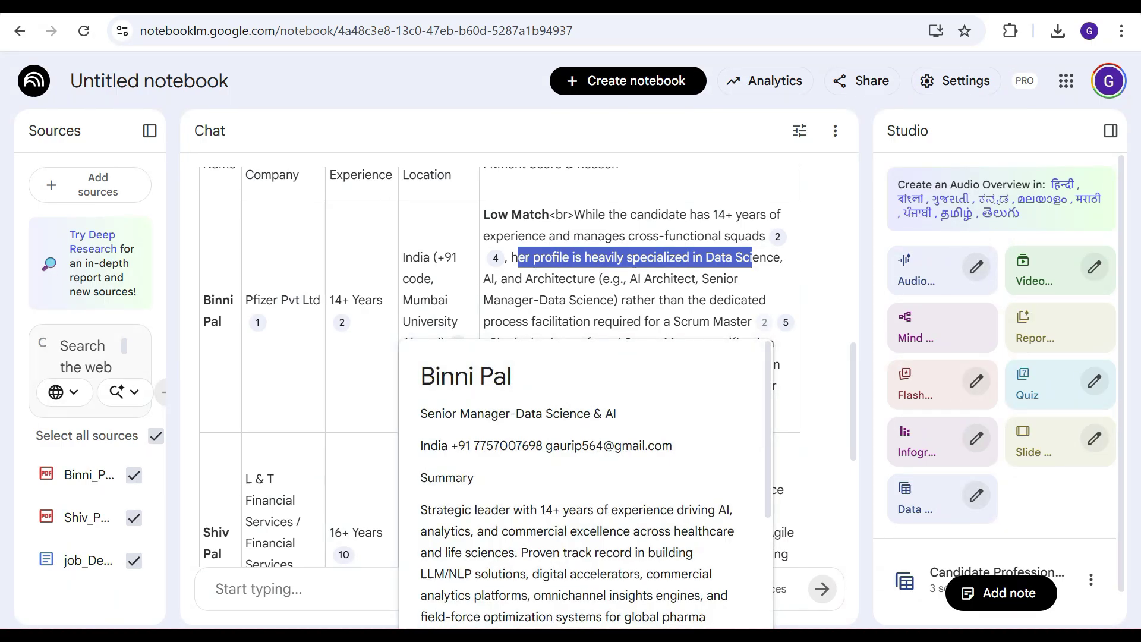
{"action": "scroll", "coordinate": [587, 482], "scroll_direction": "down", "scroll_amount": 3}
{"action": "scroll", "coordinate": [587, 482], "scroll_direction": "down", "scroll_amount": 1}
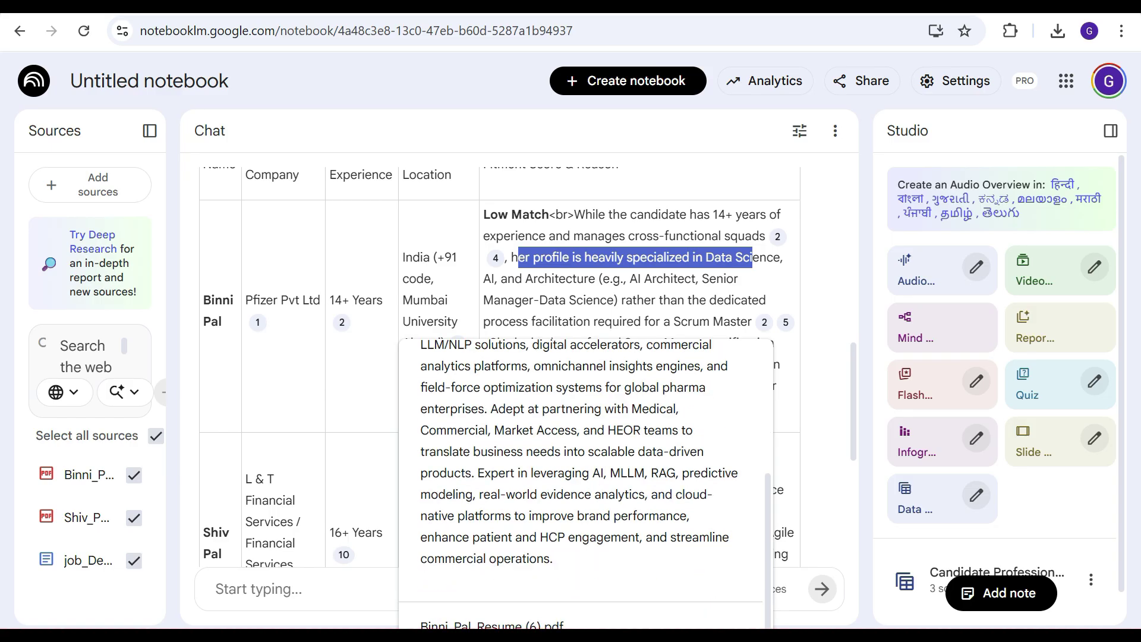
{"action": "scroll", "coordinate": [529, 366], "scroll_direction": "down", "scroll_amount": 1}
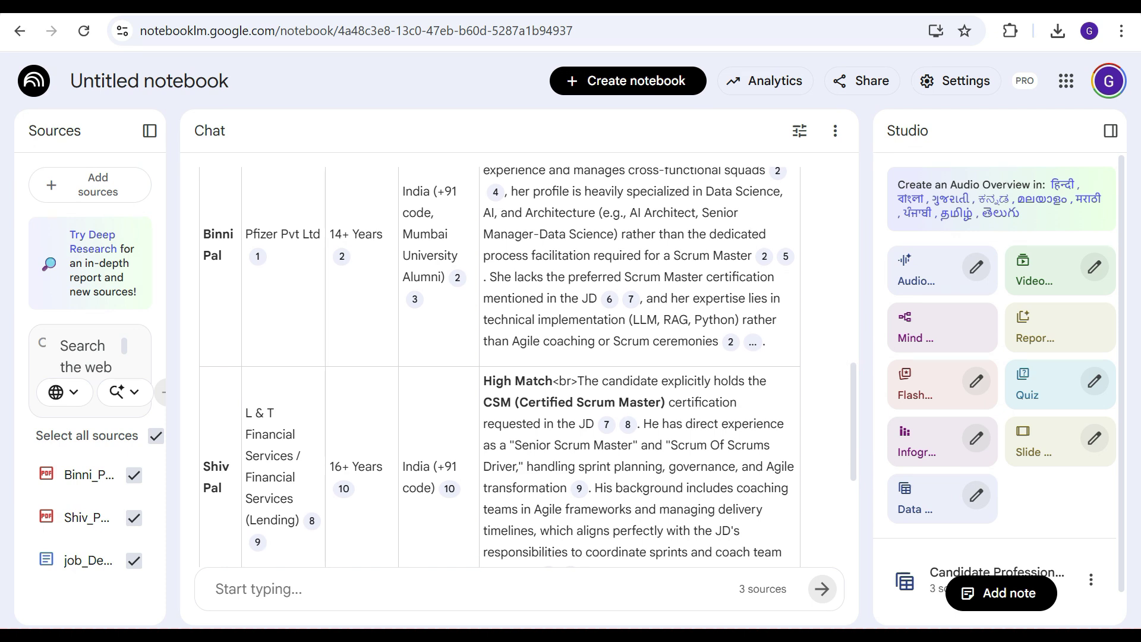
{"action": "scroll", "coordinate": [528, 366], "scroll_direction": "up", "scroll_amount": 2}
{"action": "scroll", "coordinate": [527, 367], "scroll_direction": "down", "scroll_amount": 3}
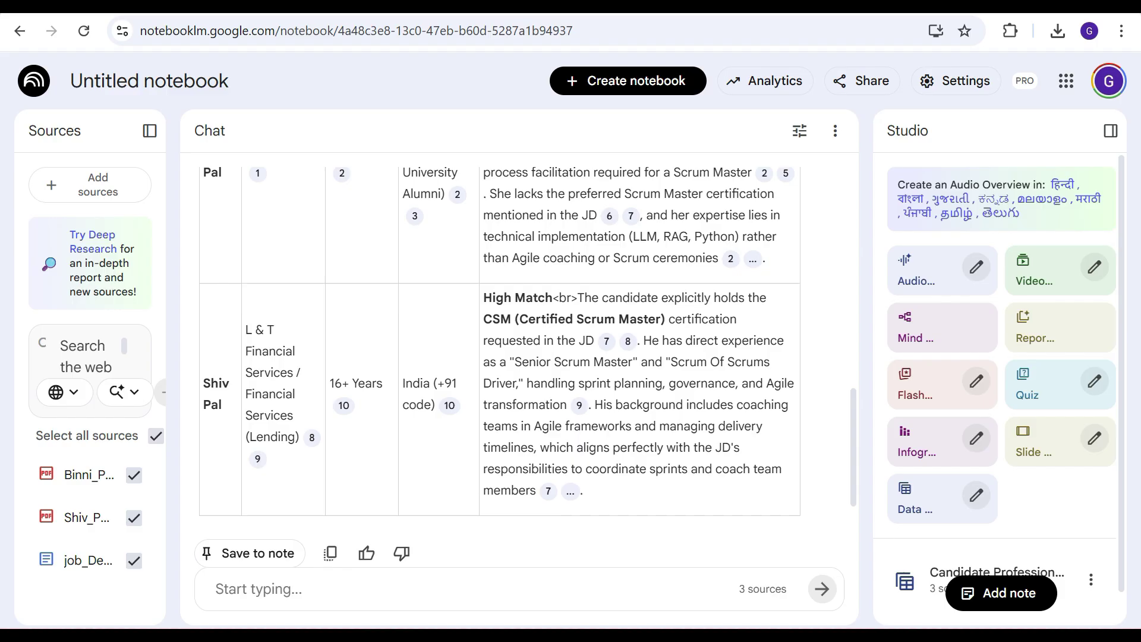
{"action": "left_click_drag", "start_coordinate": [483, 297], "coordinate": [561, 297]}
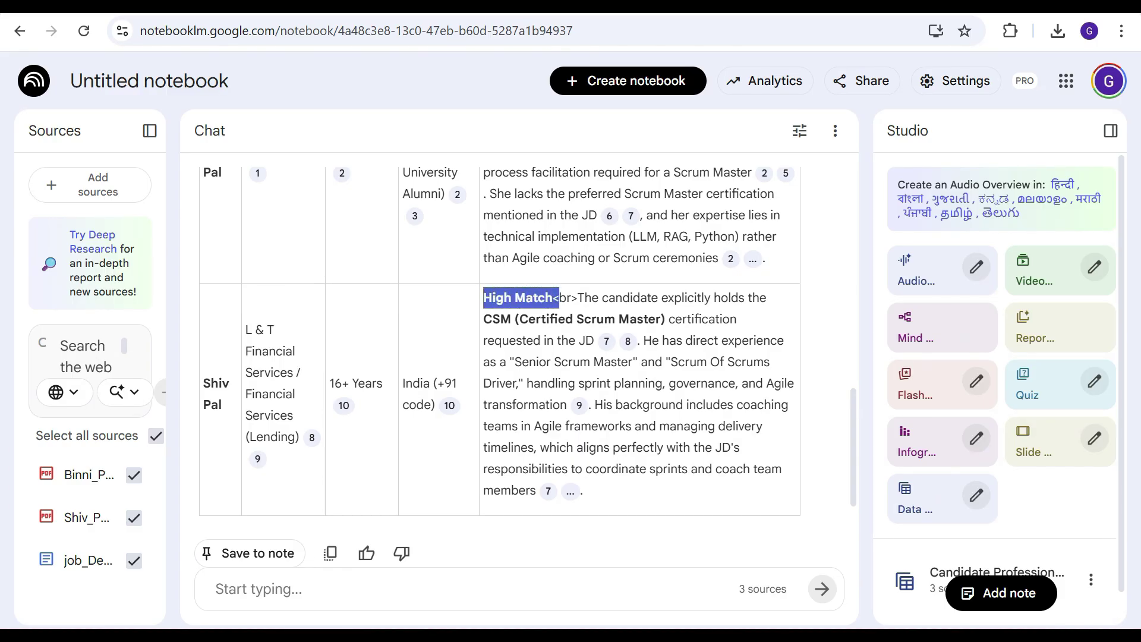
{"action": "left_click_drag", "start_coordinate": [493, 318], "coordinate": [669, 318]}
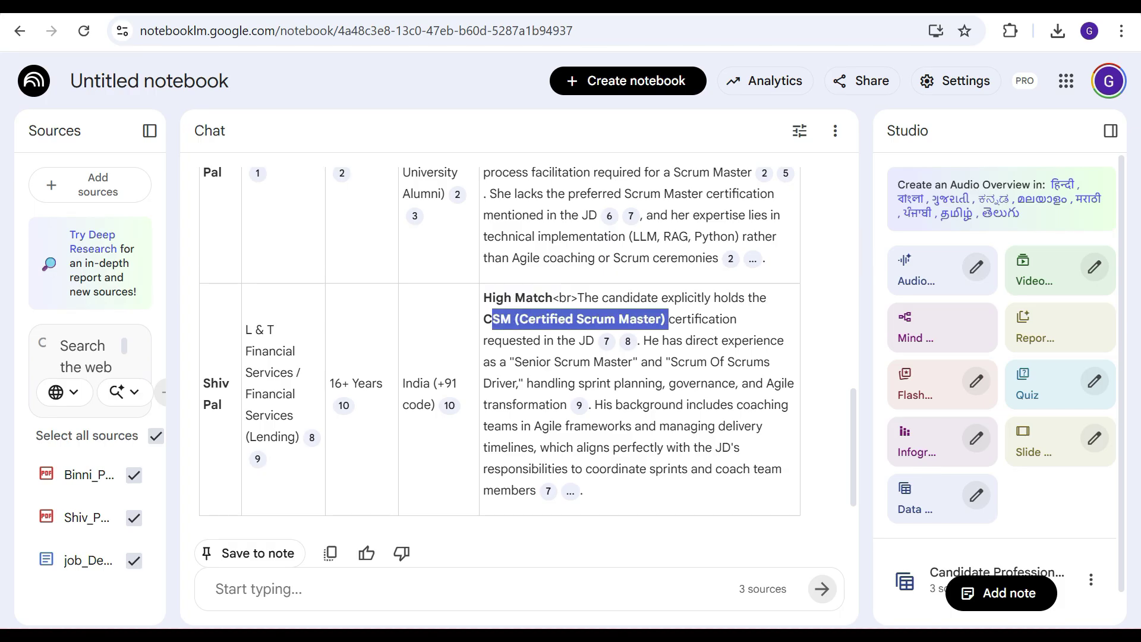
{"action": "left_click", "coordinate": [669, 318]}
{"action": "scroll", "coordinate": [497, 365], "scroll_direction": "down", "scroll_amount": 1}
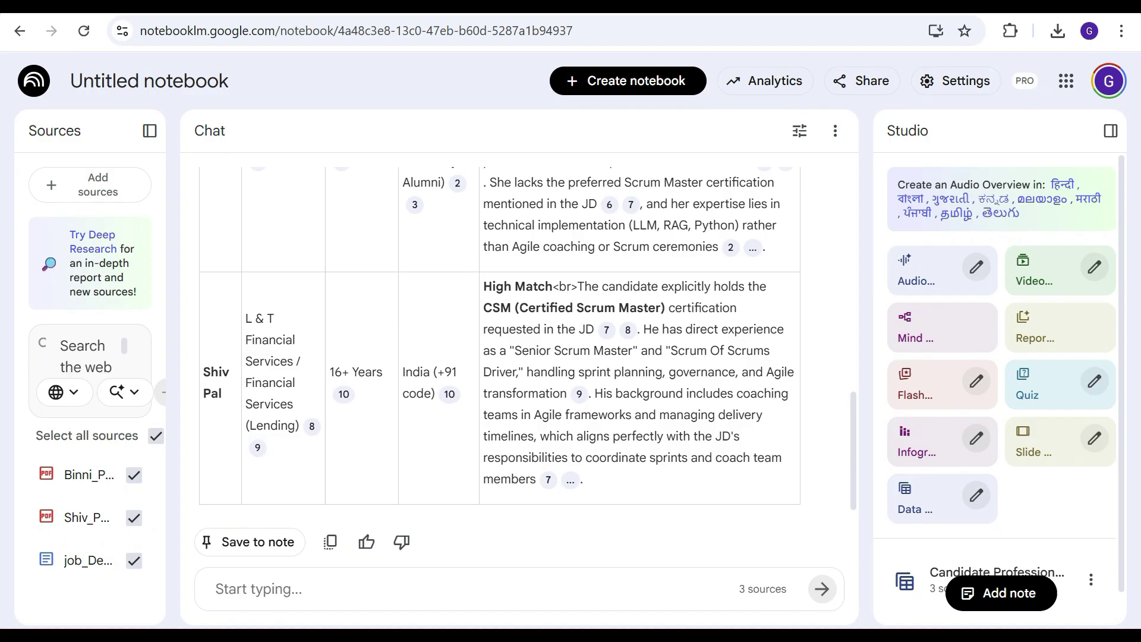